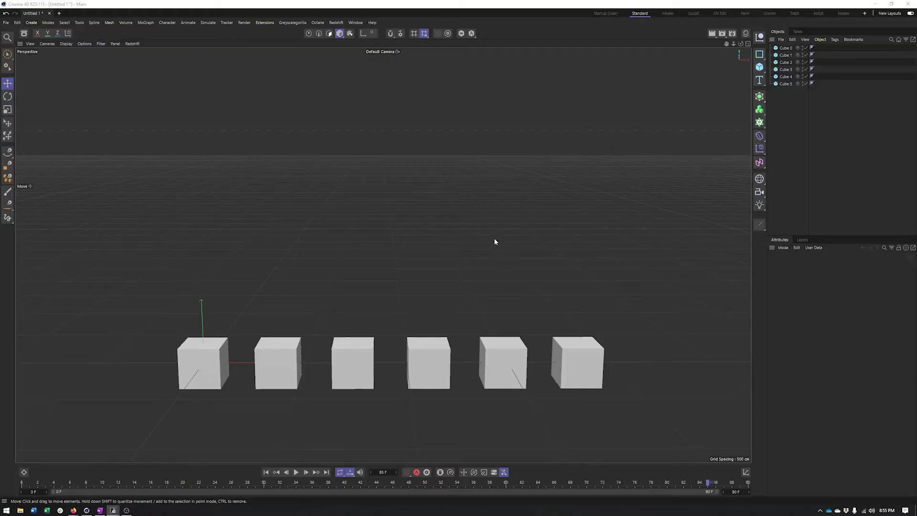
- Pan the view slightly across the scene and stop the animation playback
alt+middle_drag(495, 241, 484, 243)
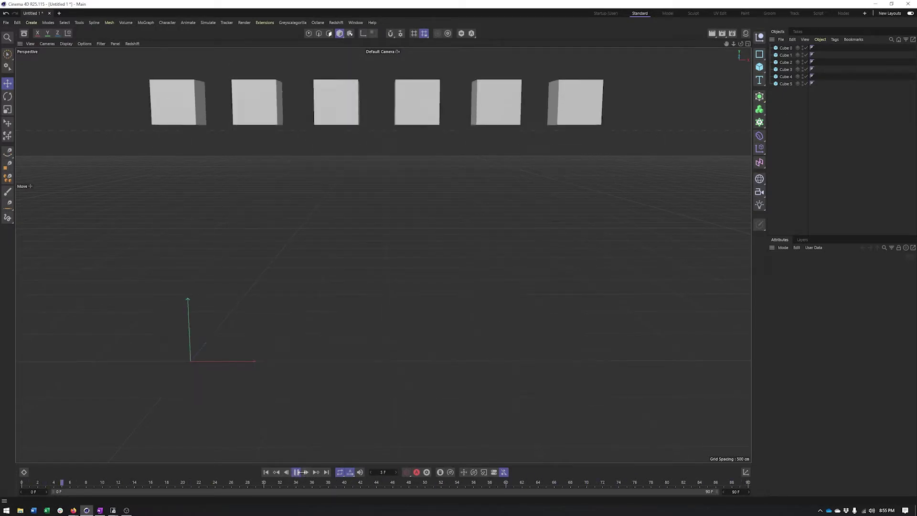
alt+middle_drag(420, 384, 414, 384)
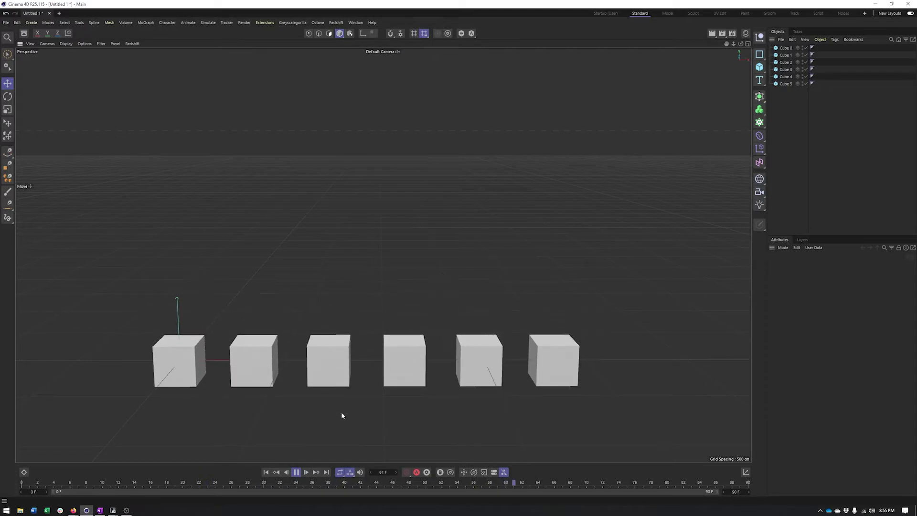
click(297, 472)
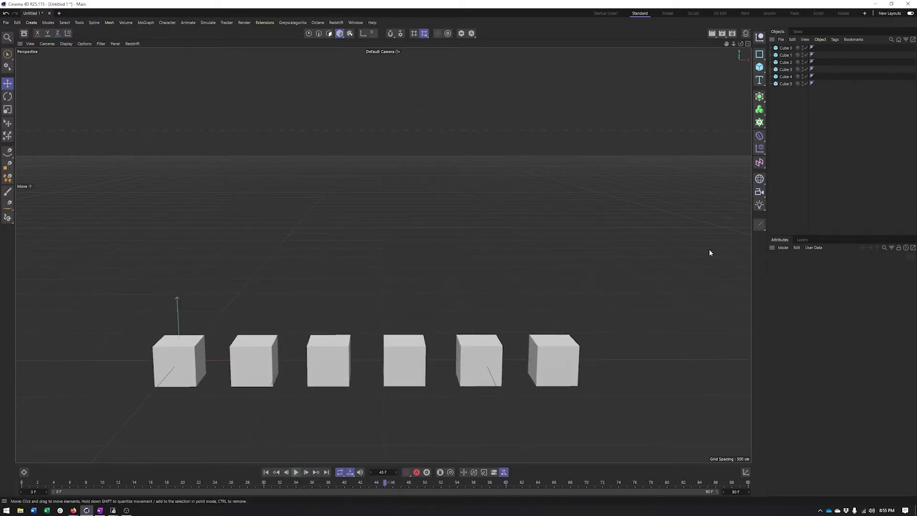
- Add a Track Modifier tag to all six selected cubes through Animation Tags
drag(783, 96, 779, 48)
right_click(781, 51)
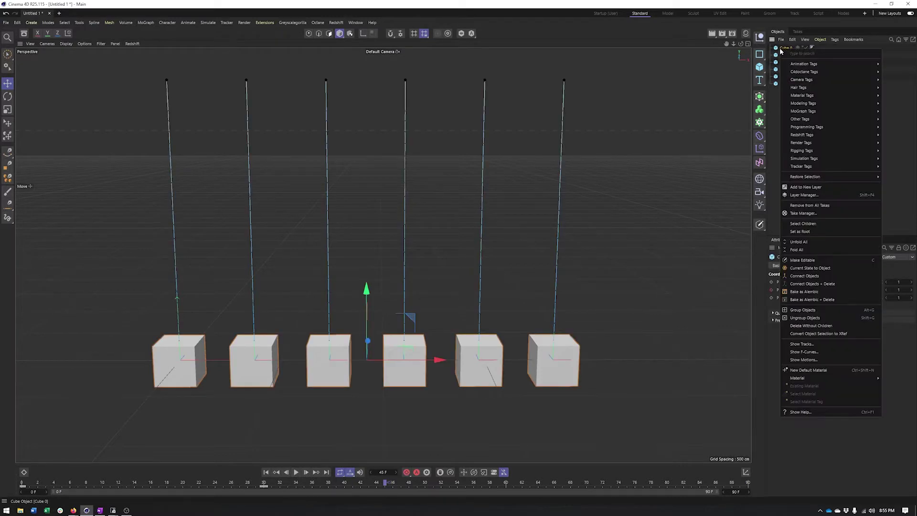
mouse_move(793, 65)
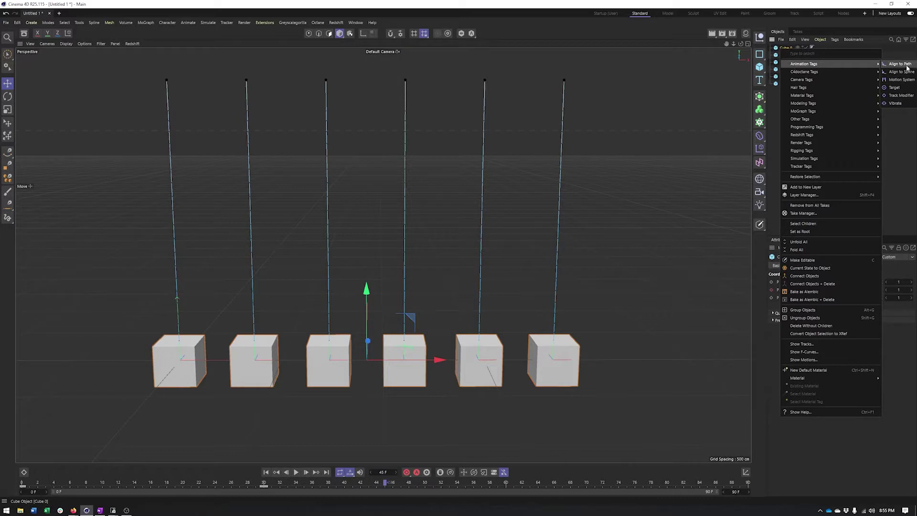
click(896, 95)
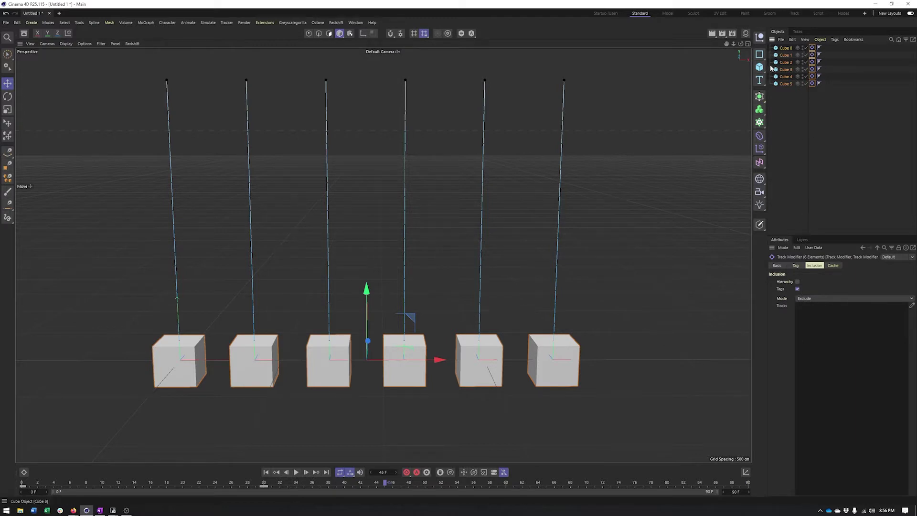
- Delete all six existing Track Modifier tags from the cubes
click(785, 48)
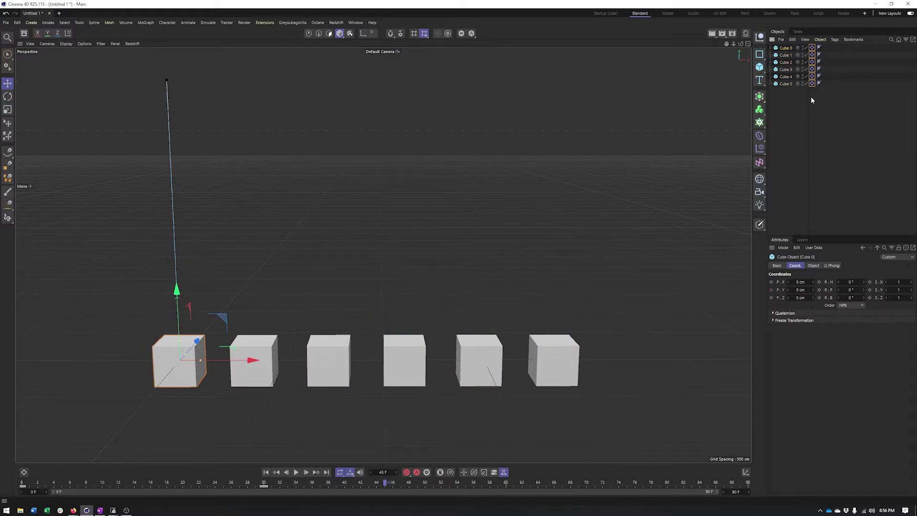
drag(810, 94, 812, 46)
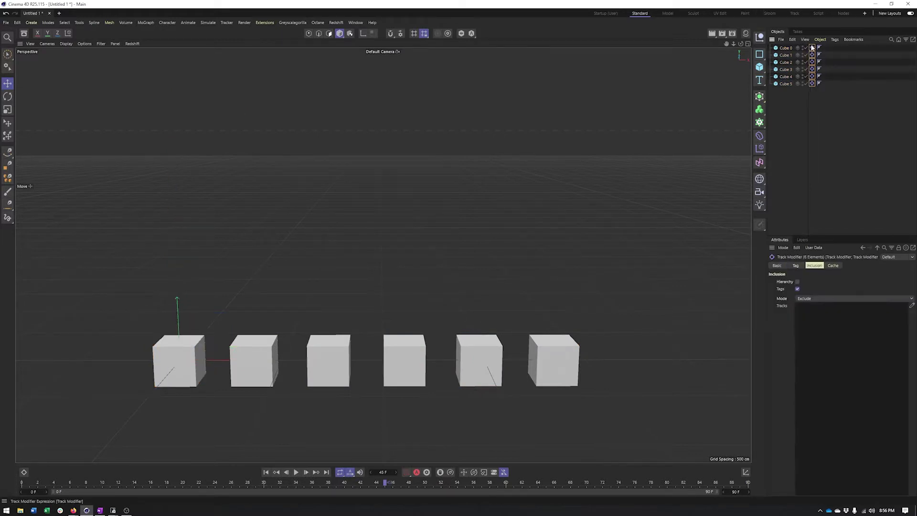
key(Delete)
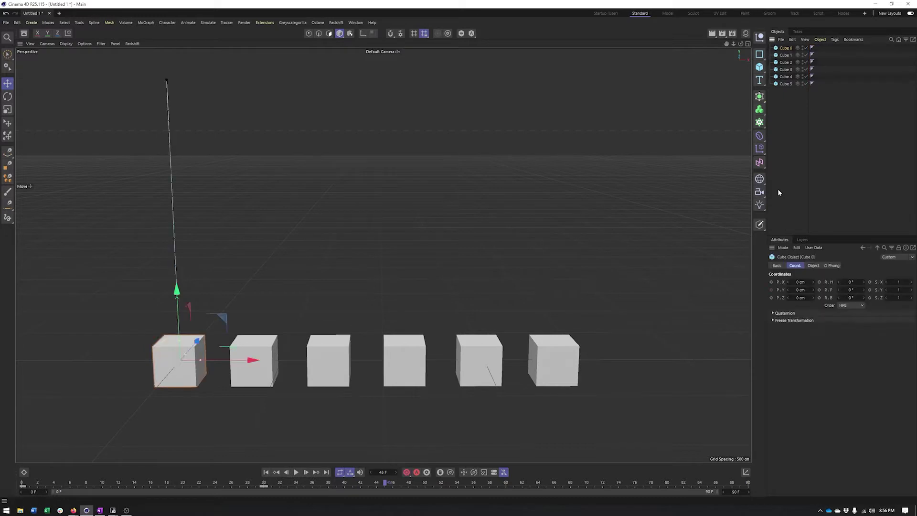
- Try adding a Track Modifier tag on Cube 0's P.Y track, then delete it
right_click(784, 292)
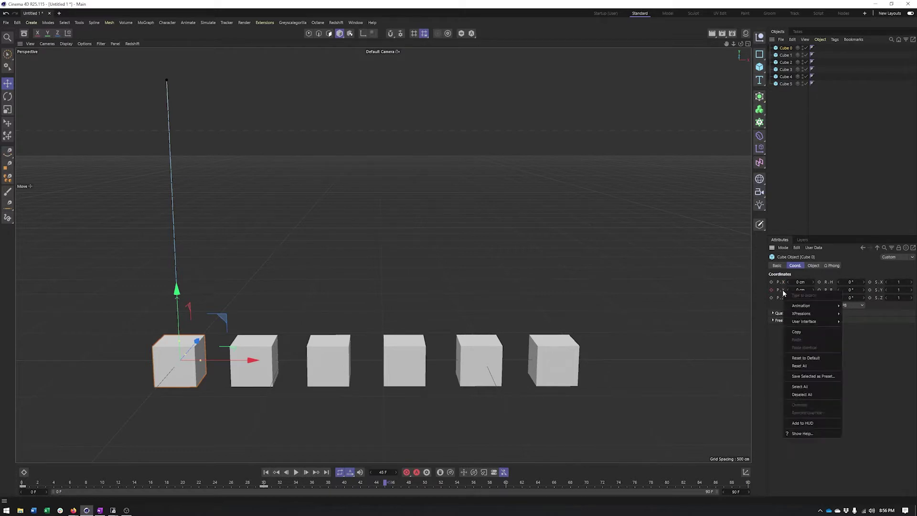
mouse_move(802, 307)
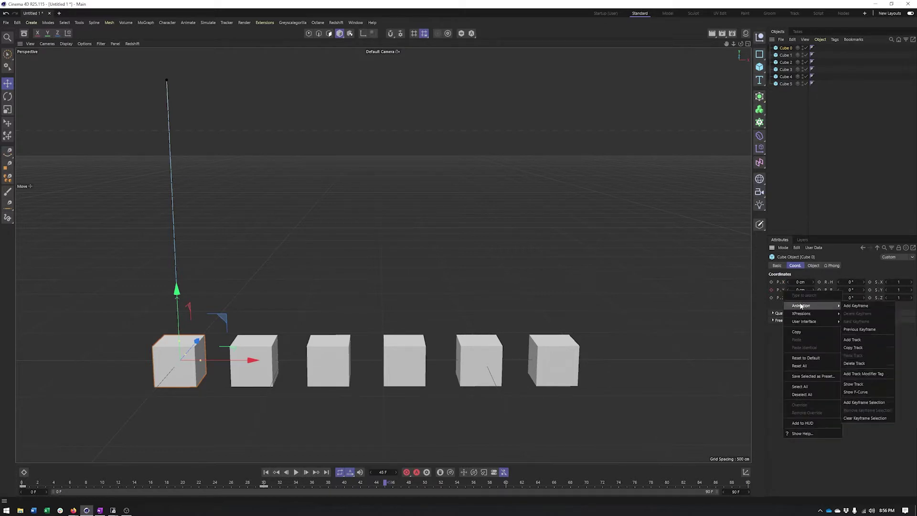
click(863, 374)
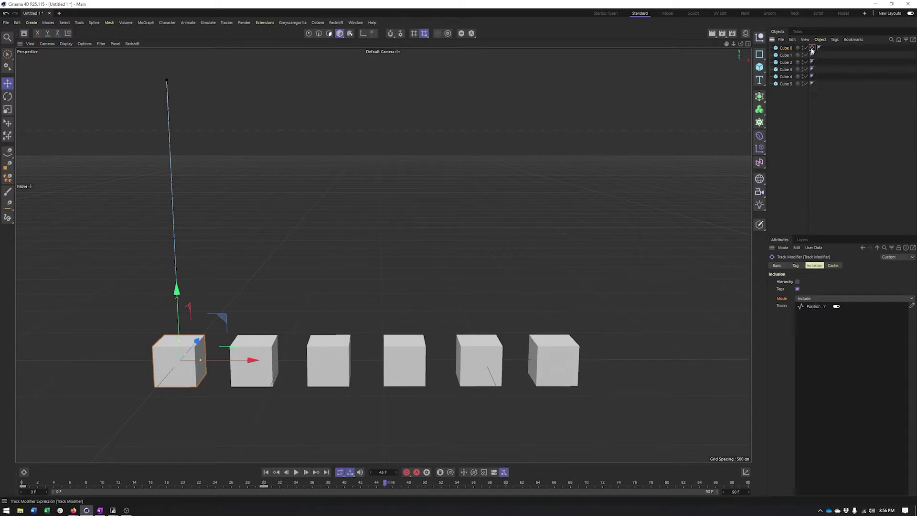
key(Delete)
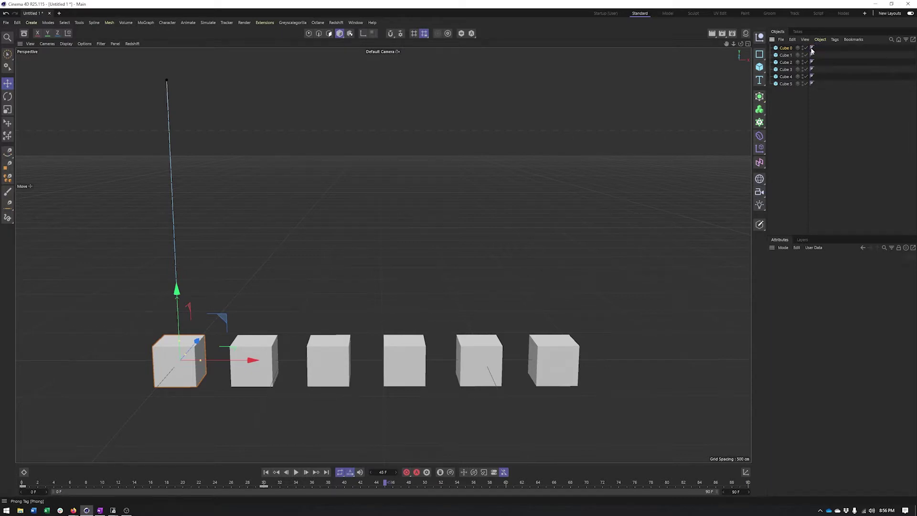
- Re-add Track Modifier tags to all six cubes and start playback with F8
shift+click(786, 83)
right_click(787, 49)
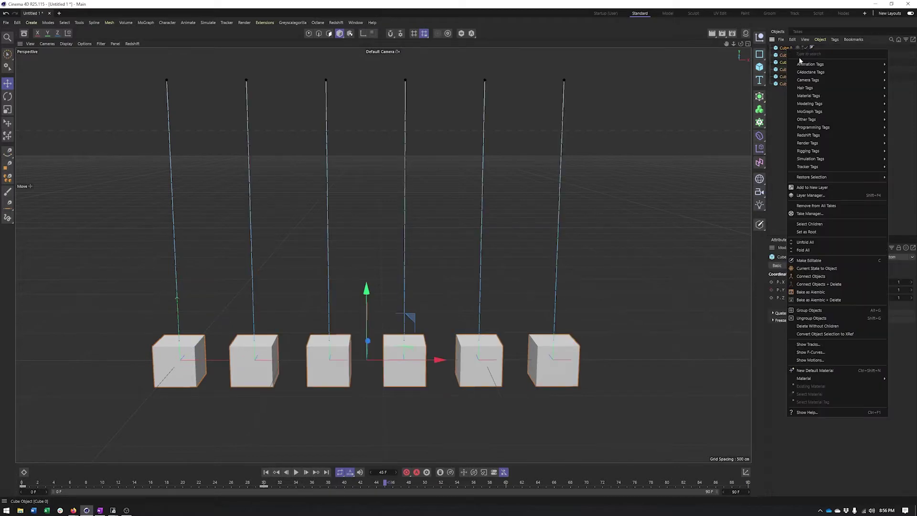
mouse_move(800, 65)
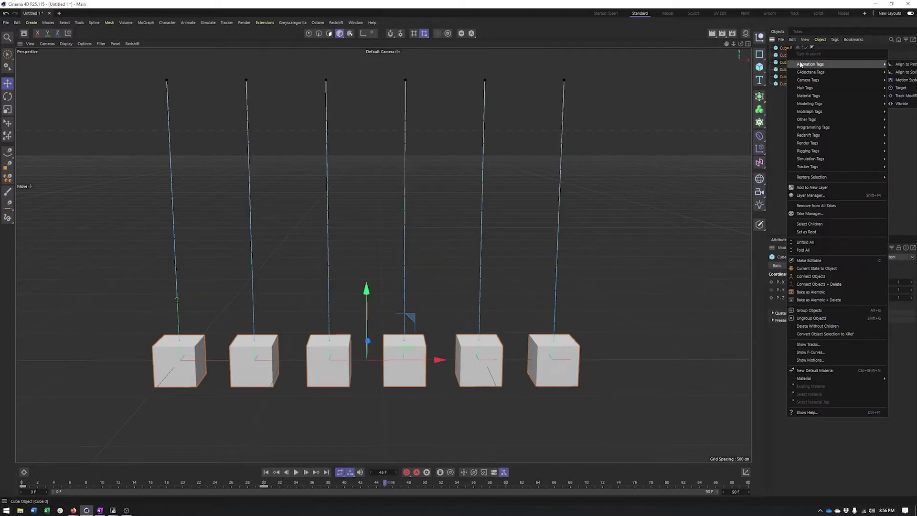
click(906, 96)
key(F8)
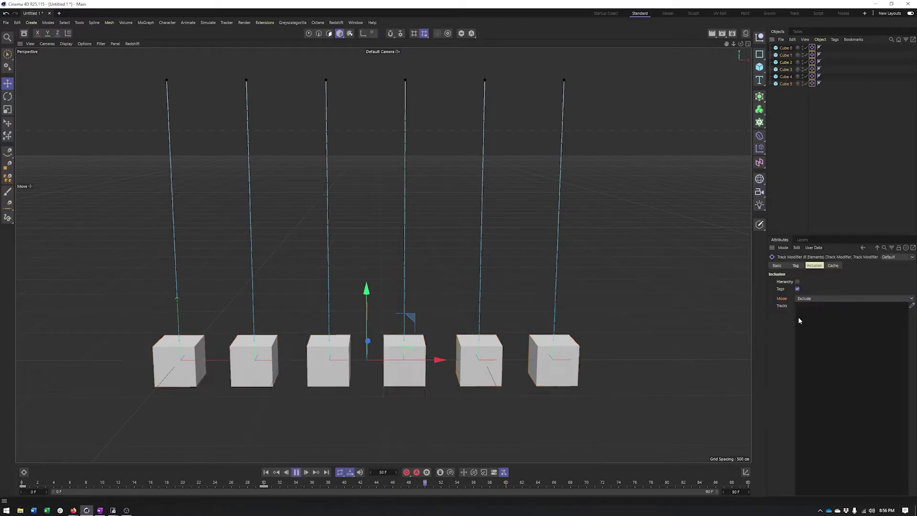
- Set the Spring-mode tags to Strength 100 %, Stiffness 10 % and Drag 5 %
click(795, 266)
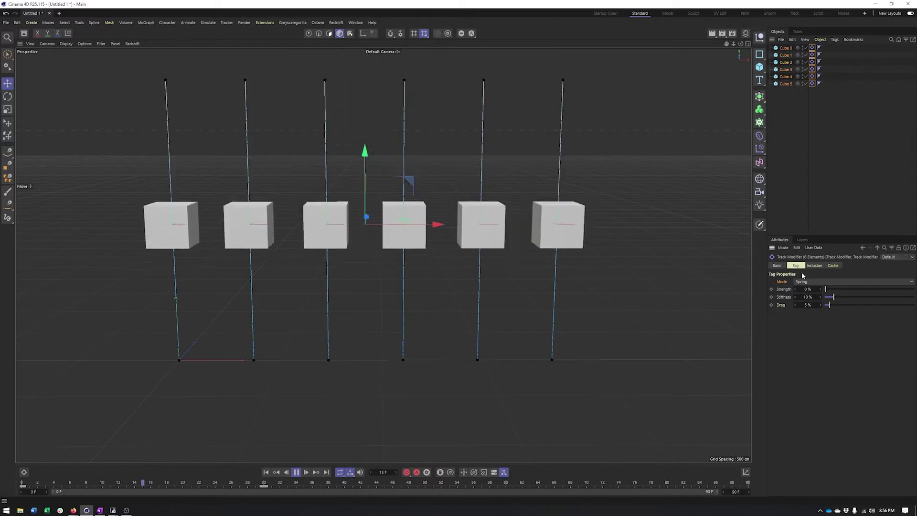
click(828, 290)
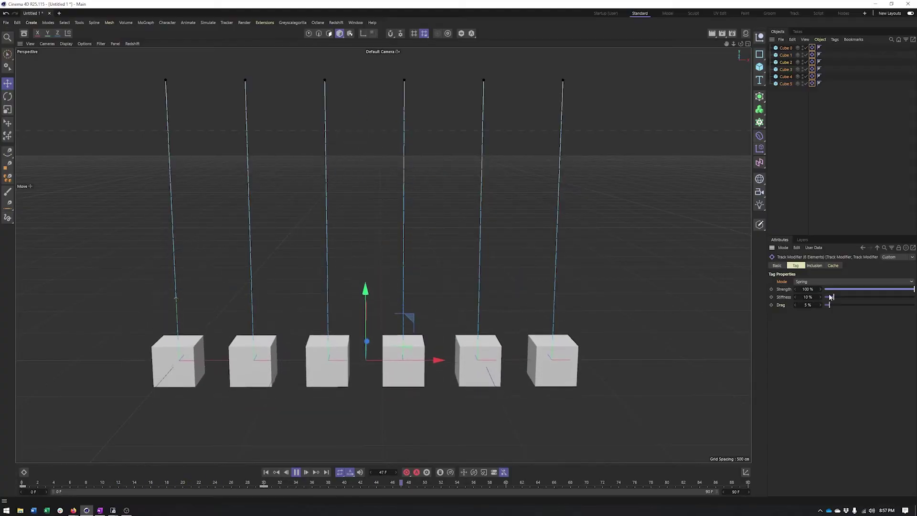
click(834, 297)
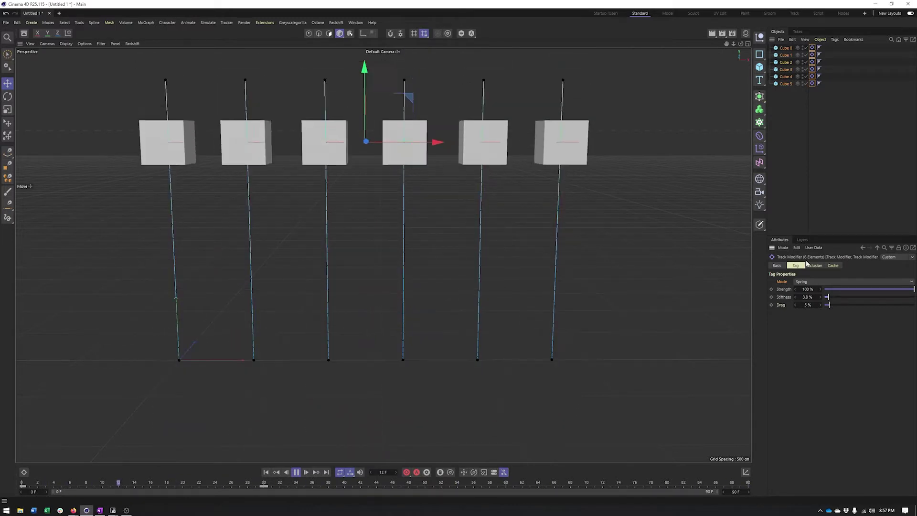
click(828, 298)
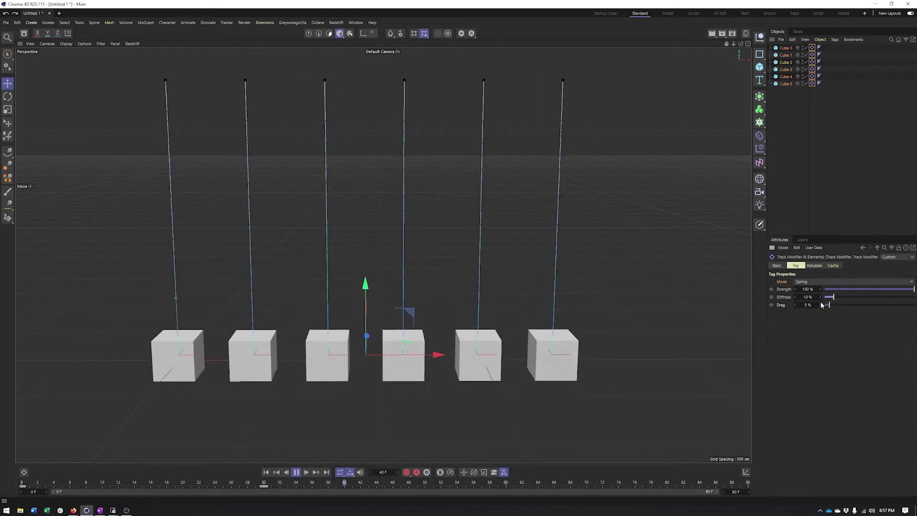
drag(830, 304, 826, 305)
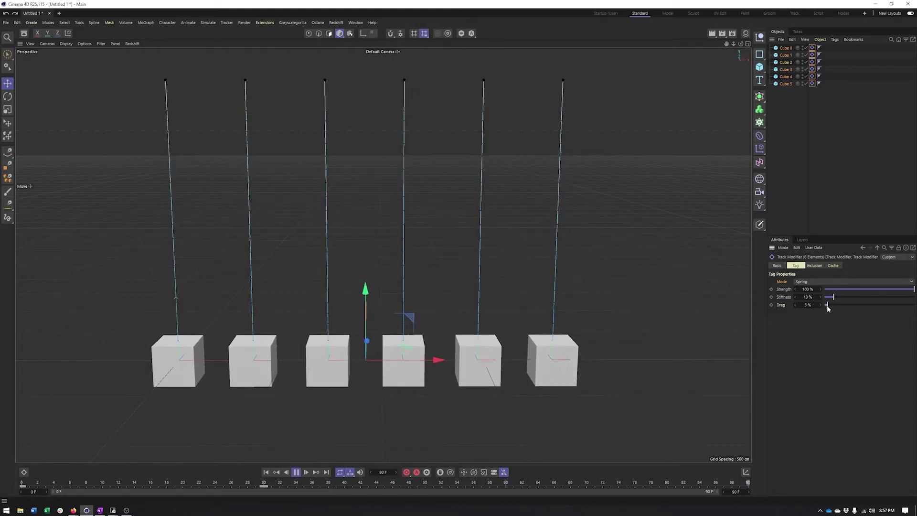
click(807, 305)
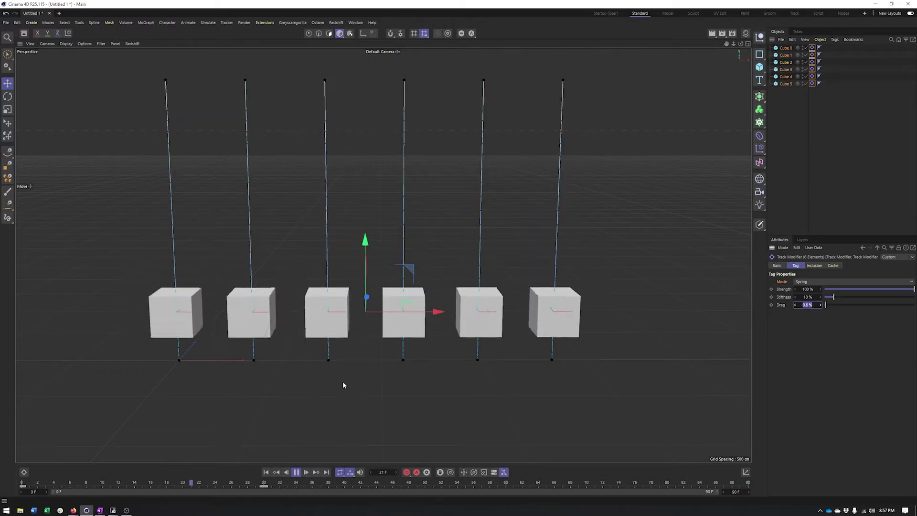
text(5)
key(Return)
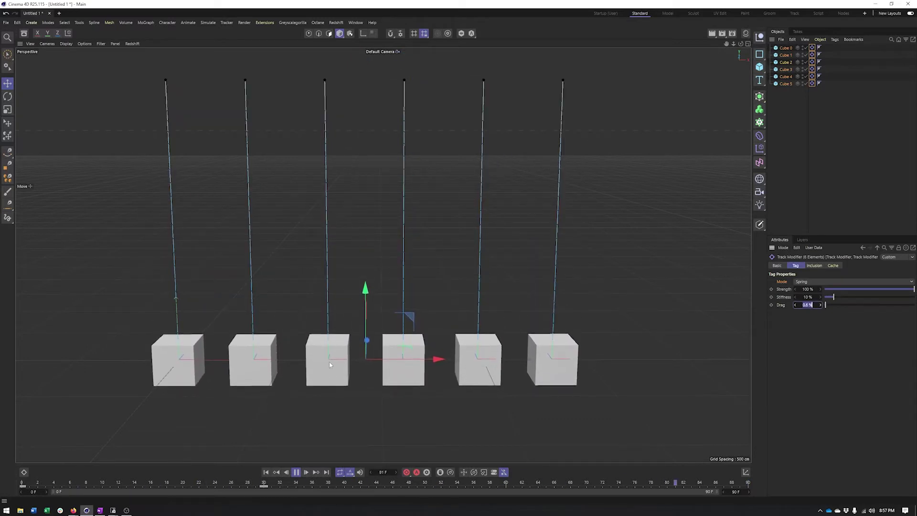
click(813, 282)
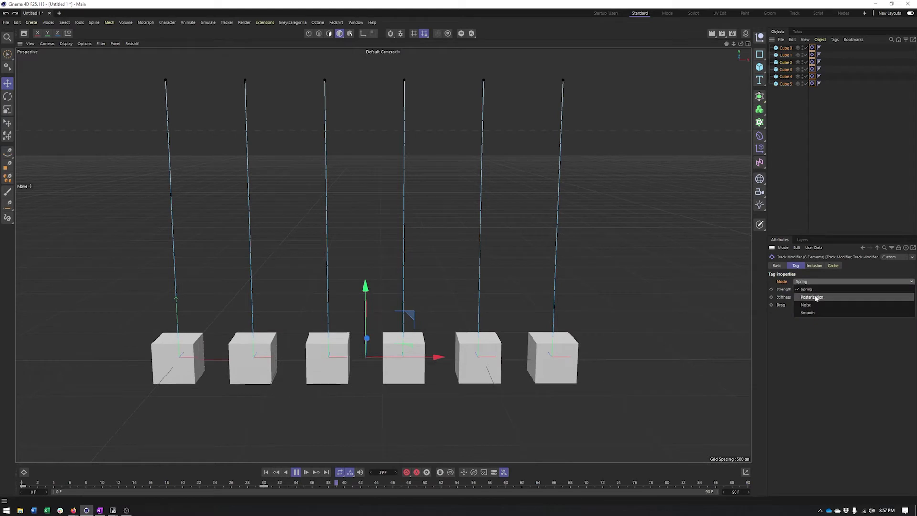
- Switch the tags to Posterization mode, stop playback, and open the Dope Sheet timeline
click(815, 298)
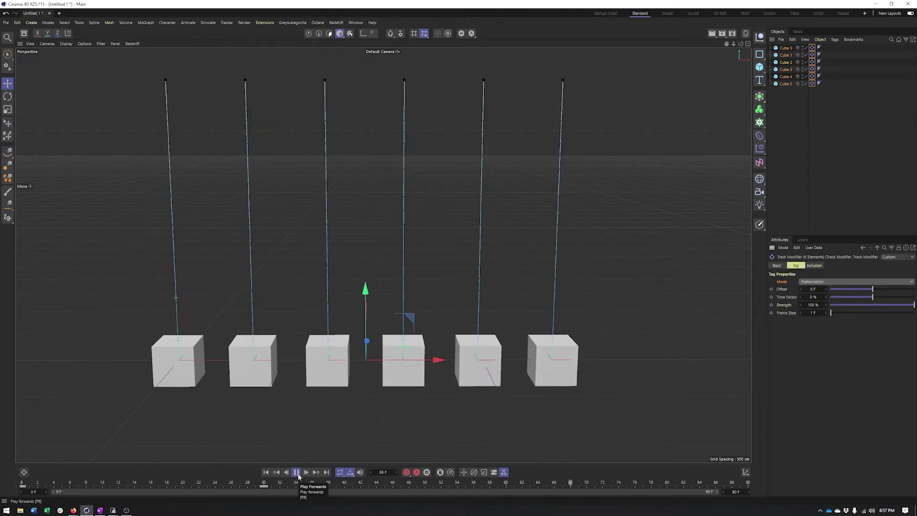
click(297, 472)
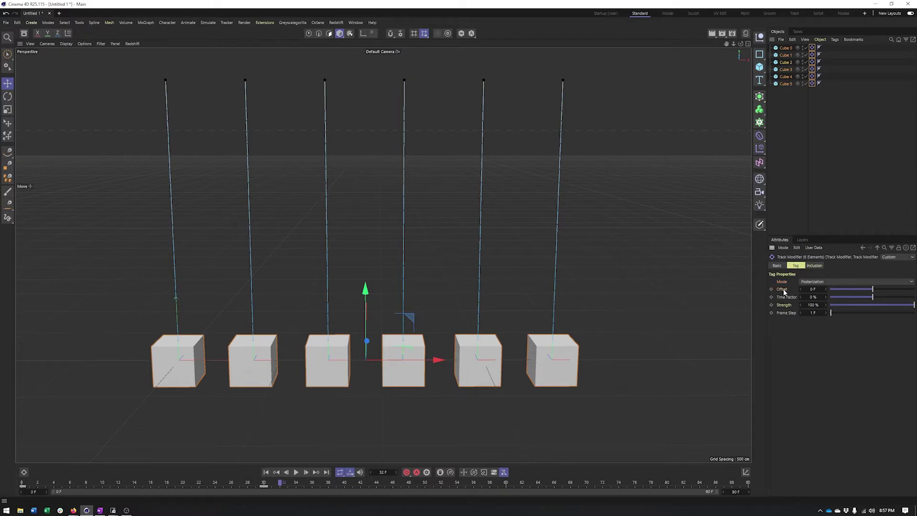
click(23, 472)
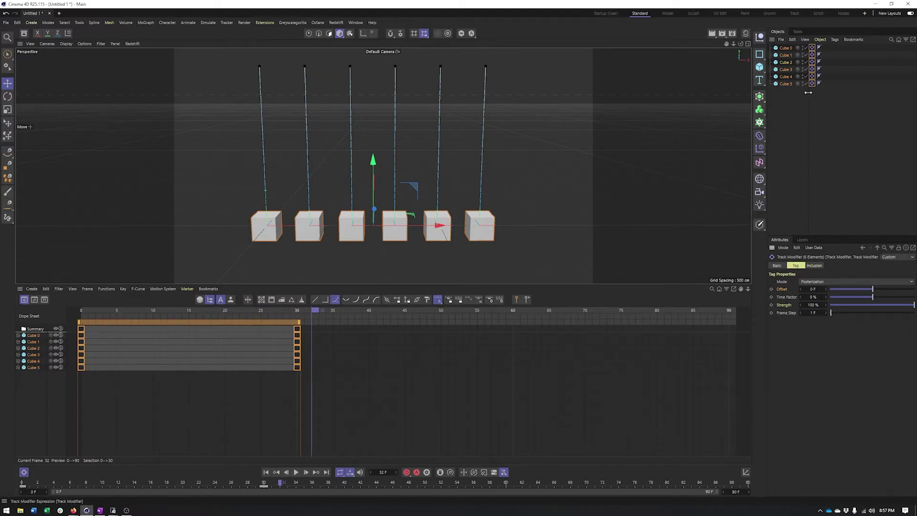
- Give Cube 1, Cube 2 and Cube 3 Track Modifier Offsets of 5, 10 and 15 F
click(812, 55)
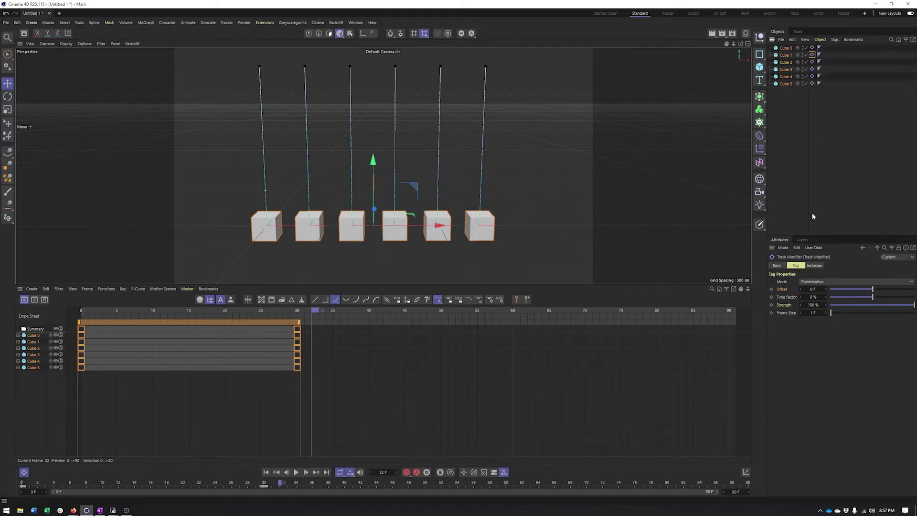
double_click(812, 290)
text(5)
key(Return)
click(812, 62)
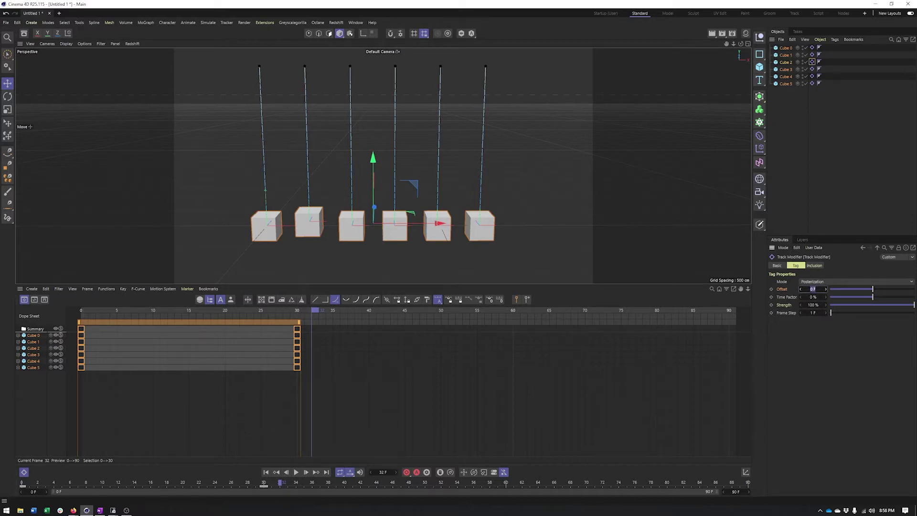
text(10)
key(Return)
click(813, 69)
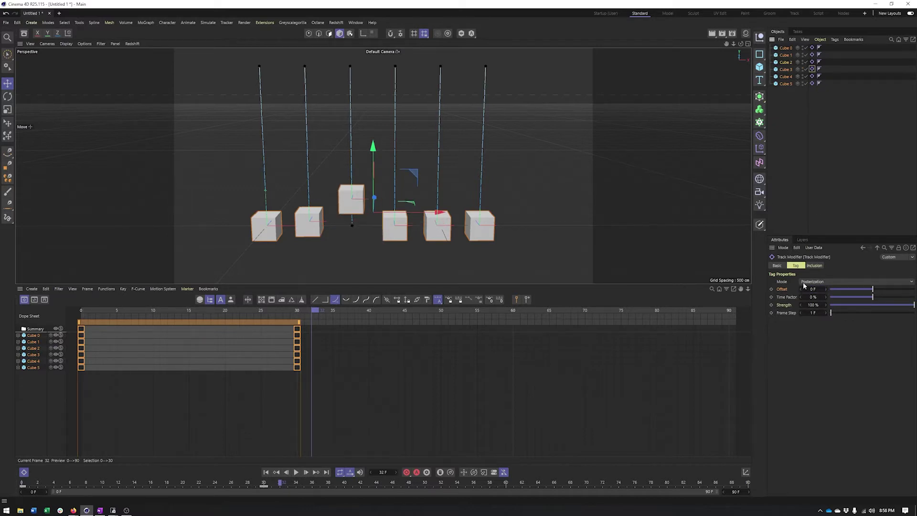
text(15)
- Set Cube 4's Offset to 20 F, edit Cube 5's Offset, and preview the staggered drops
click(812, 76)
click(813, 289)
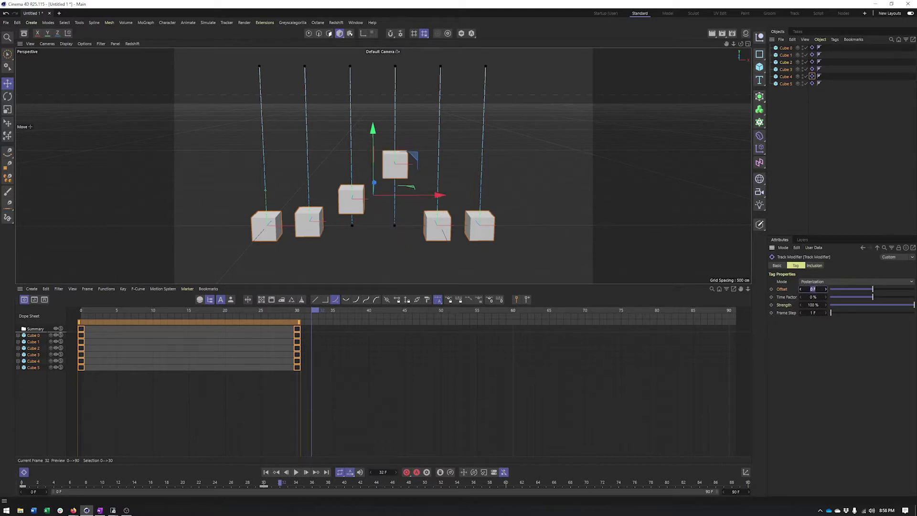
text(20)
key(Return)
click(812, 83)
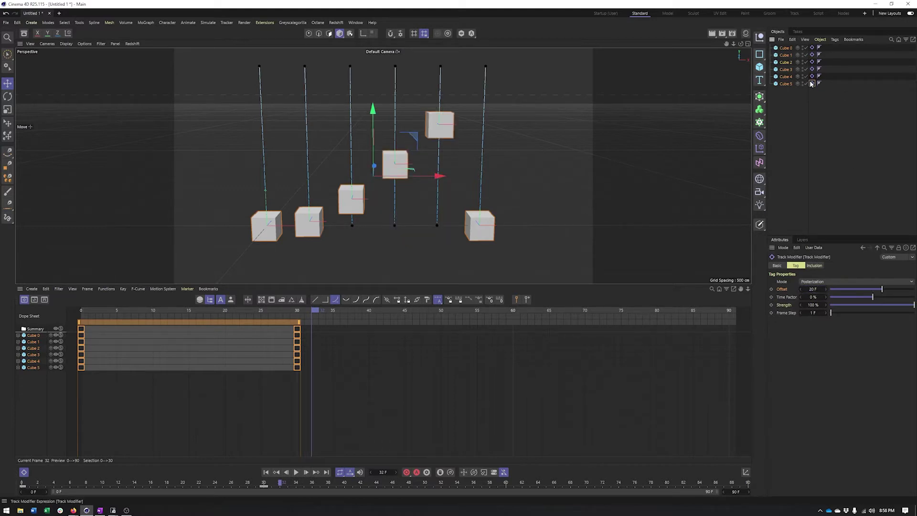
click(813, 289)
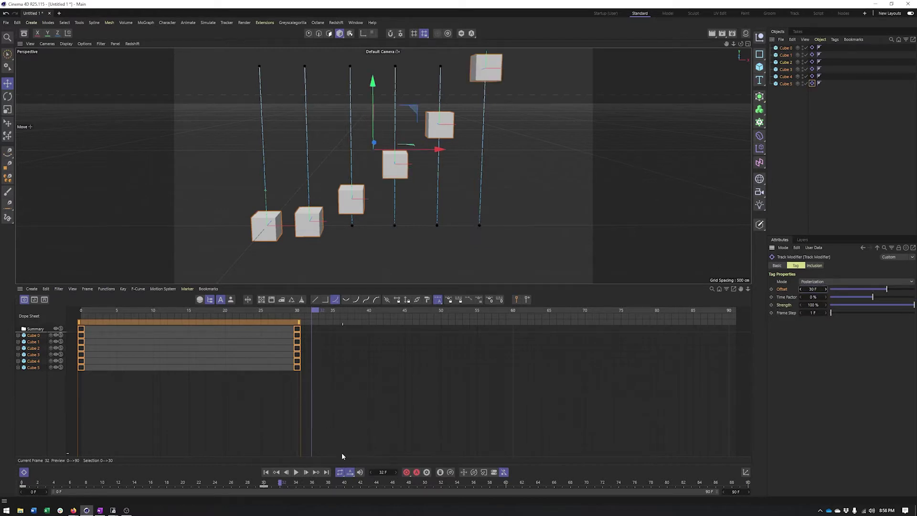
click(296, 473)
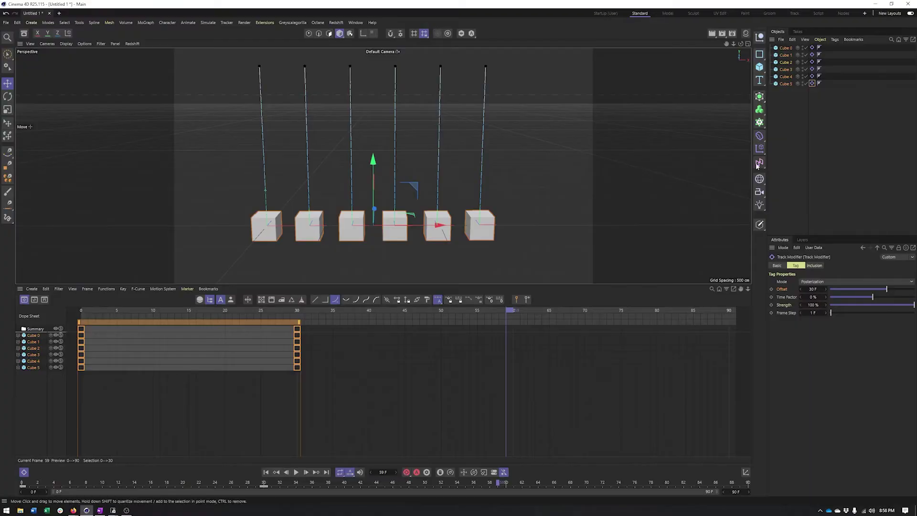
- Select Cube 0, scrub the timeline to frames 18 and 26, then select Cube 3
click(787, 49)
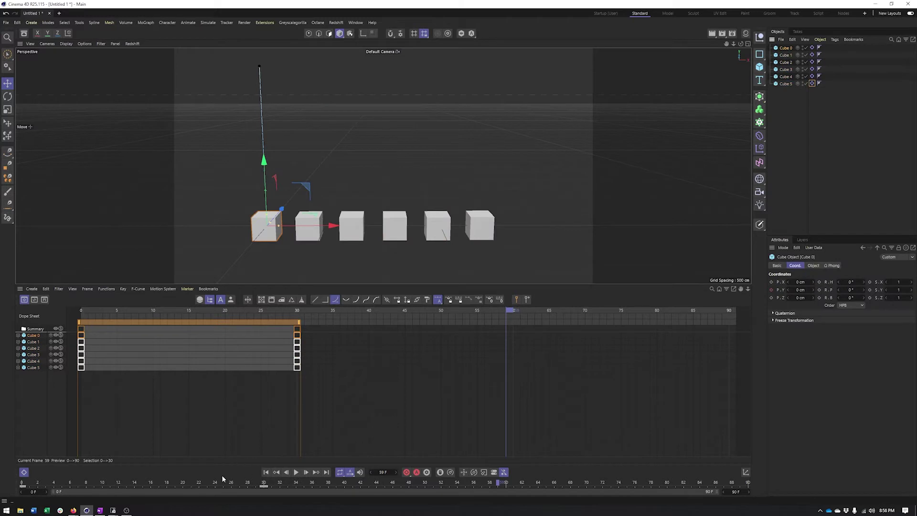
drag(118, 483, 168, 486)
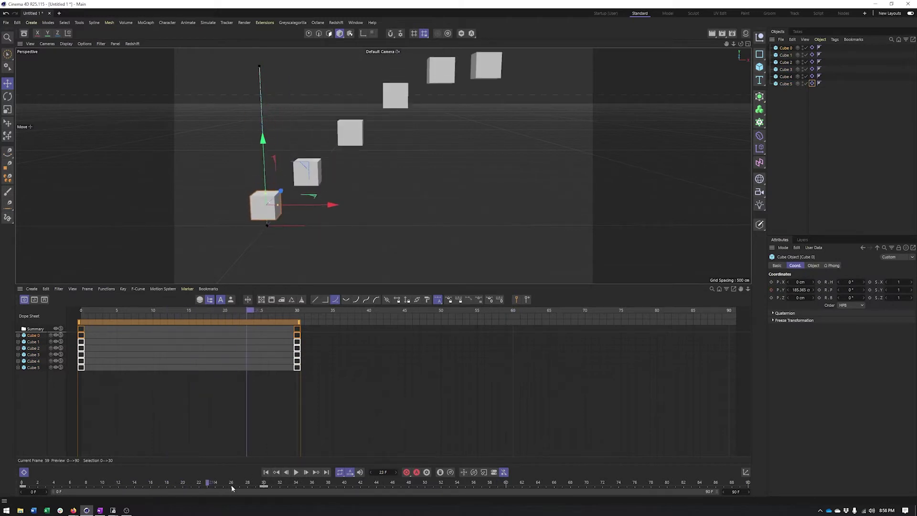
click(232, 487)
click(395, 118)
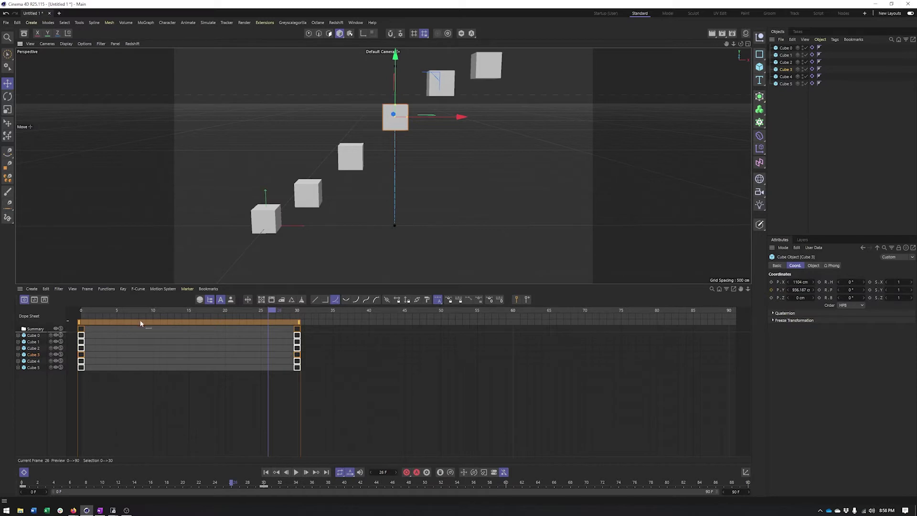
- Show all six cube tracks as F-curves, add and remove a test key at frame 40, then play
click(34, 300)
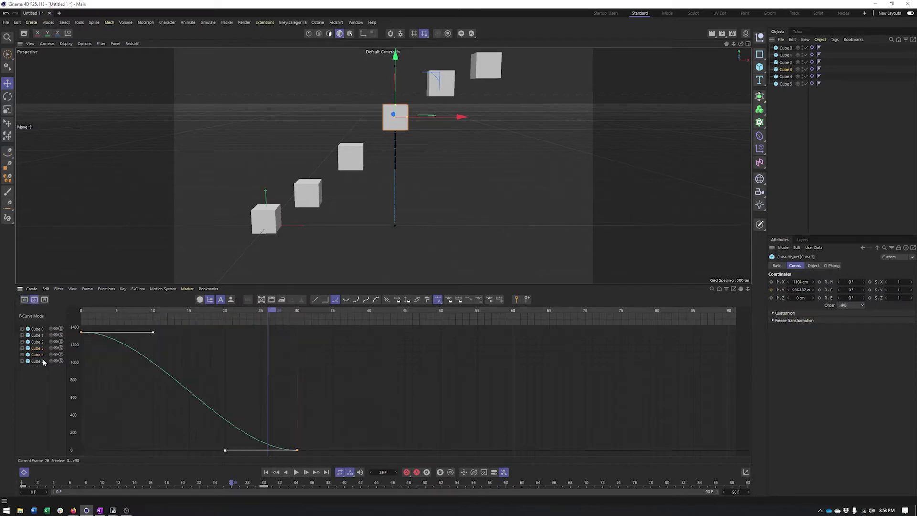
key(ctrl+a)
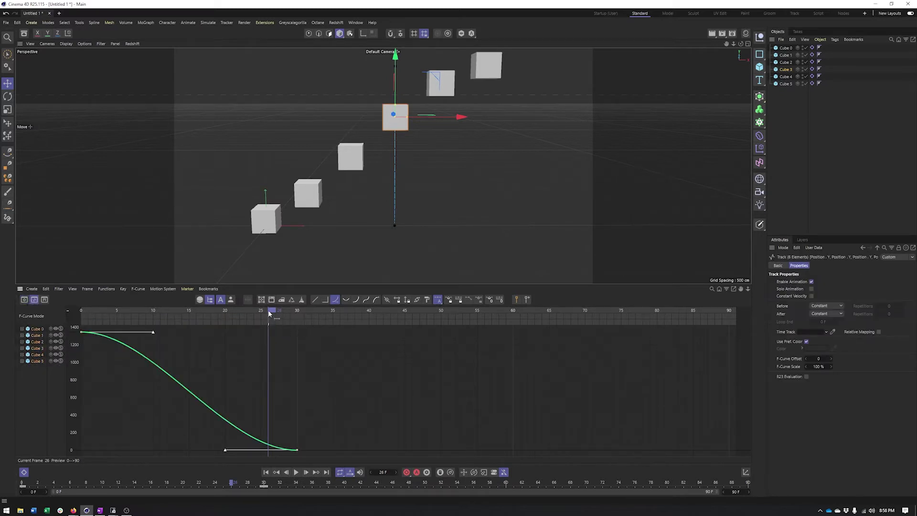
drag(269, 313, 369, 325)
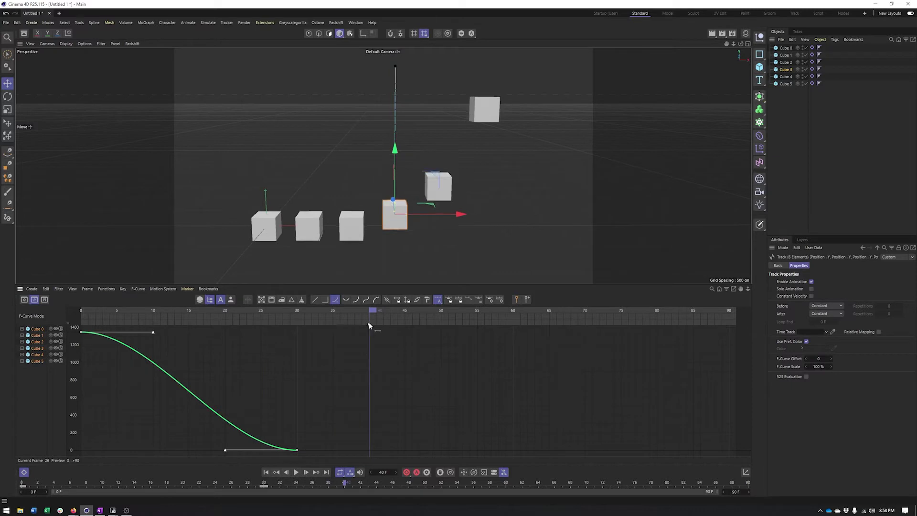
ctrl+click(369, 450)
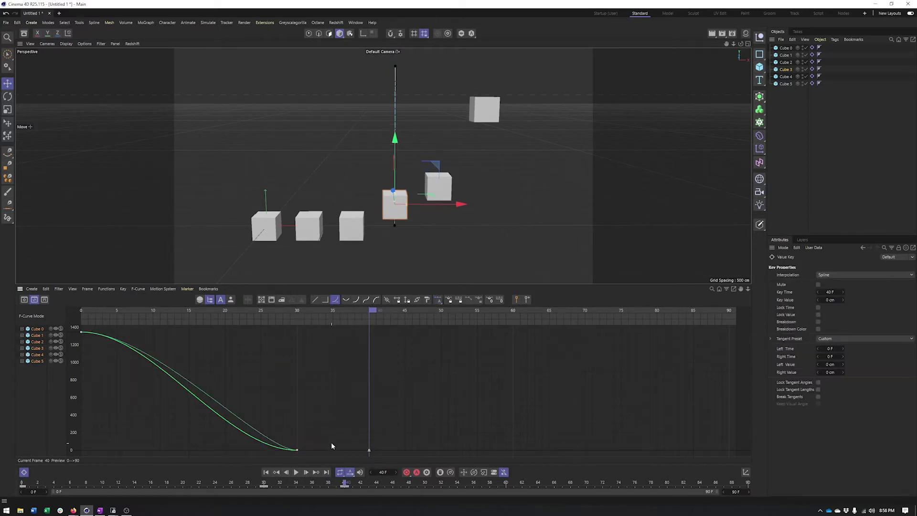
key(Delete)
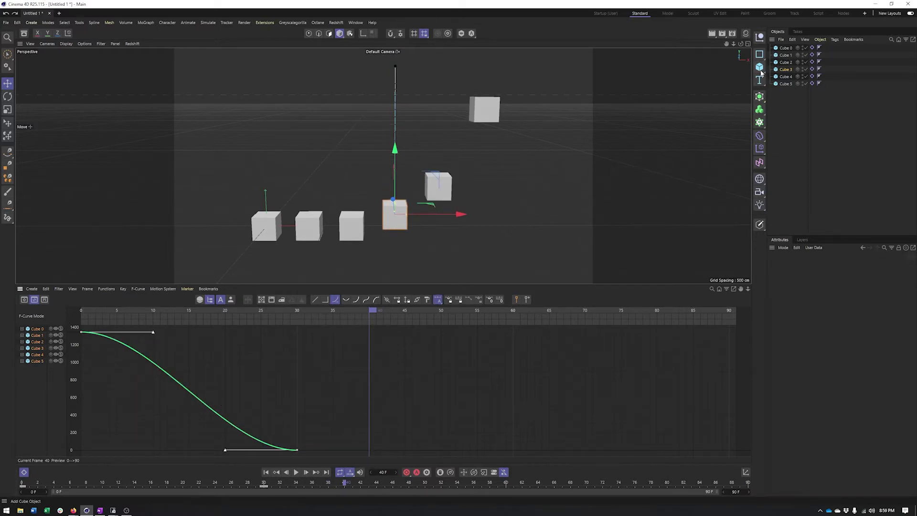
click(296, 472)
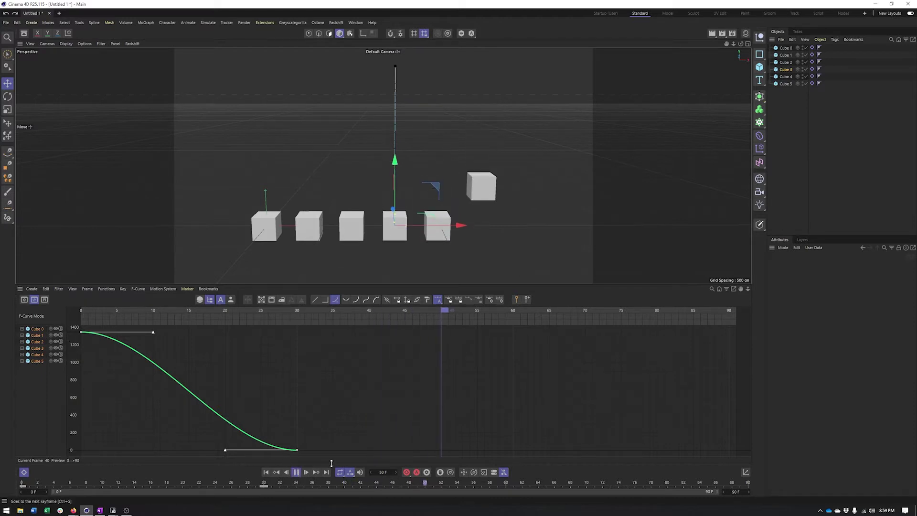
- Select all six Track Modifier tags, stop playback, and set Time Factor to 100 %
click(812, 48)
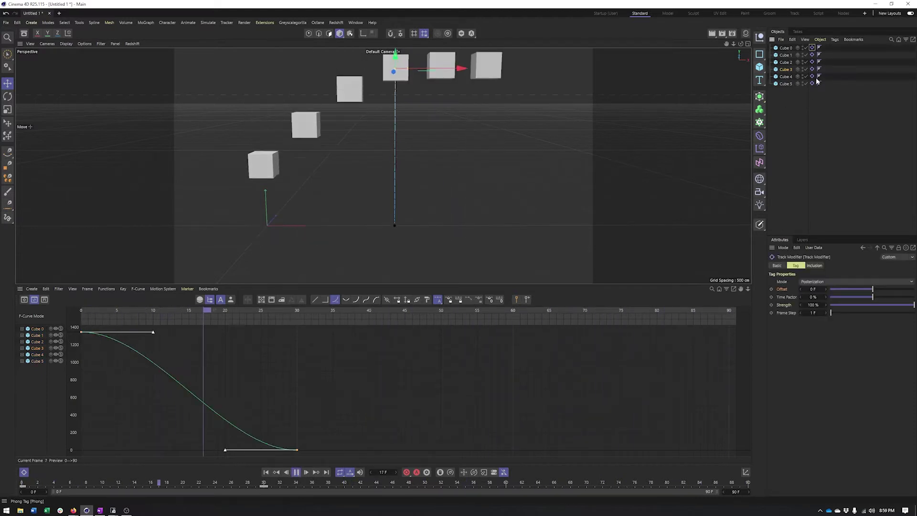
shift+click(812, 83)
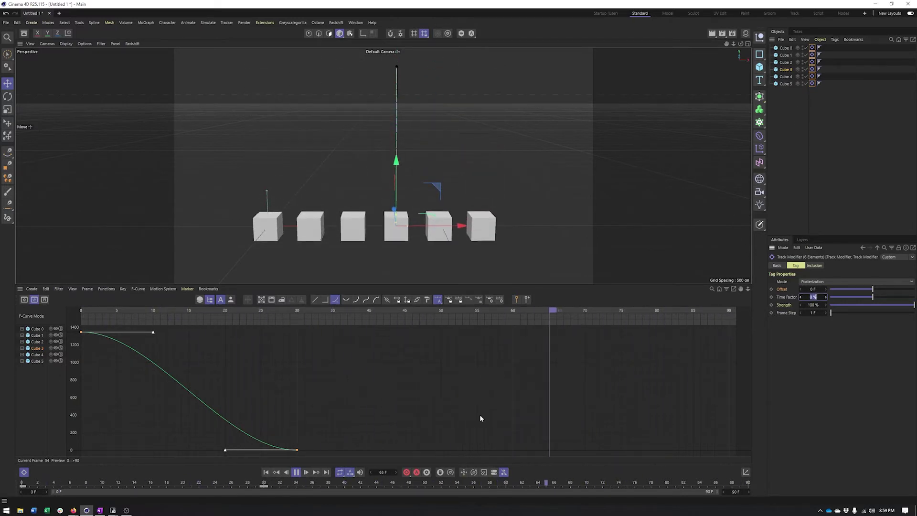
key(Return)
key(space)
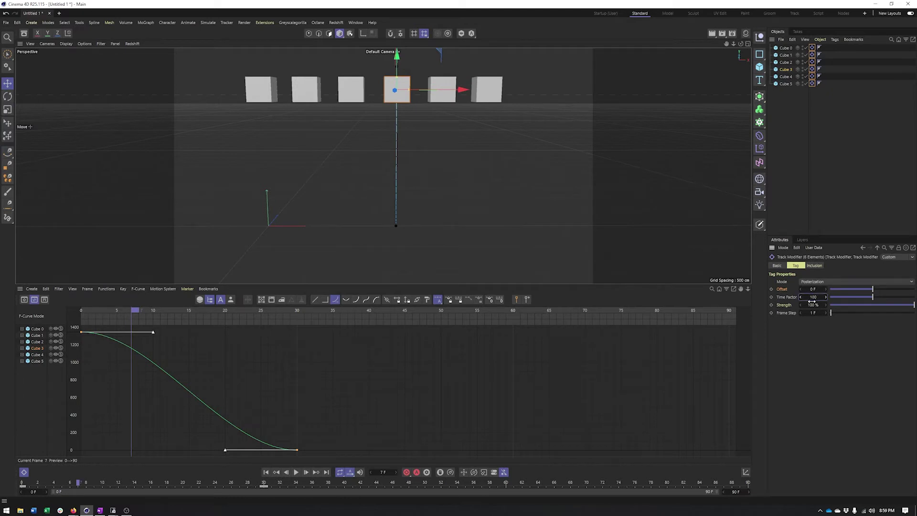
key(Return)
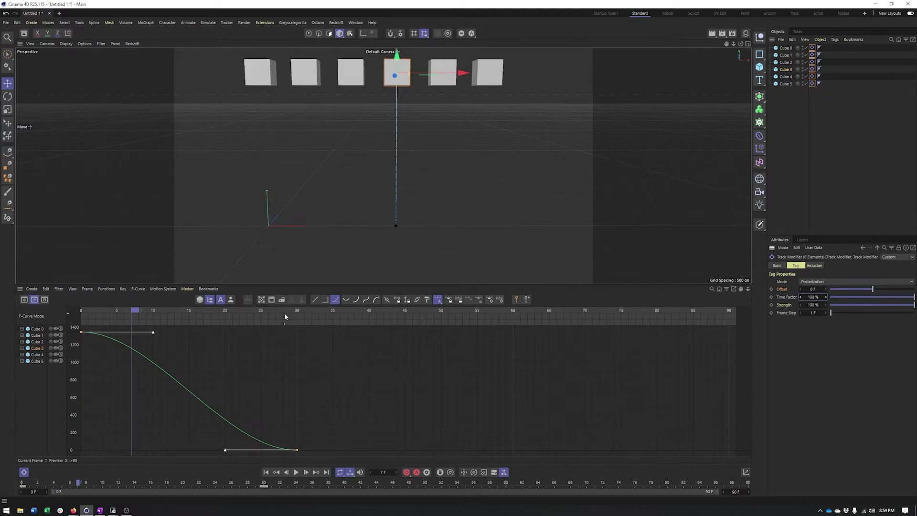
- Scrub the timeline from frame 30 to 60, then restore the selection of all six tags
click(297, 311)
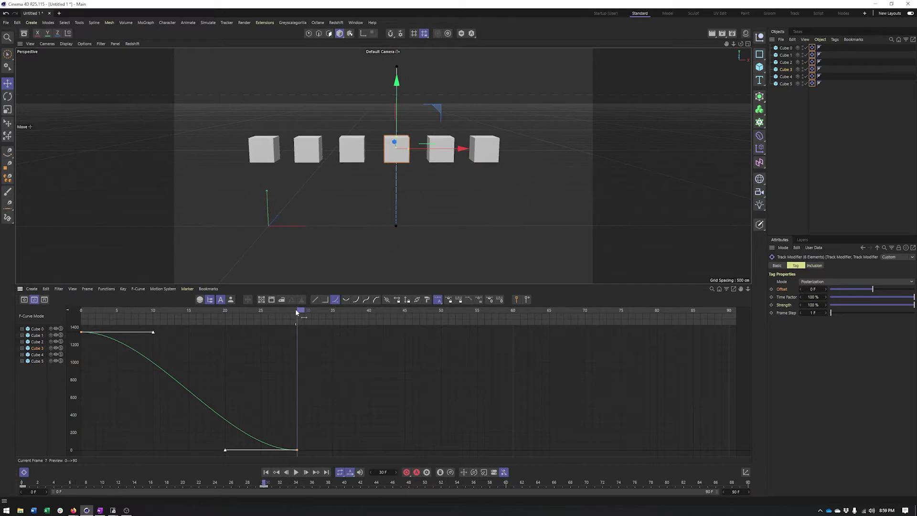
drag(296, 311, 484, 330)
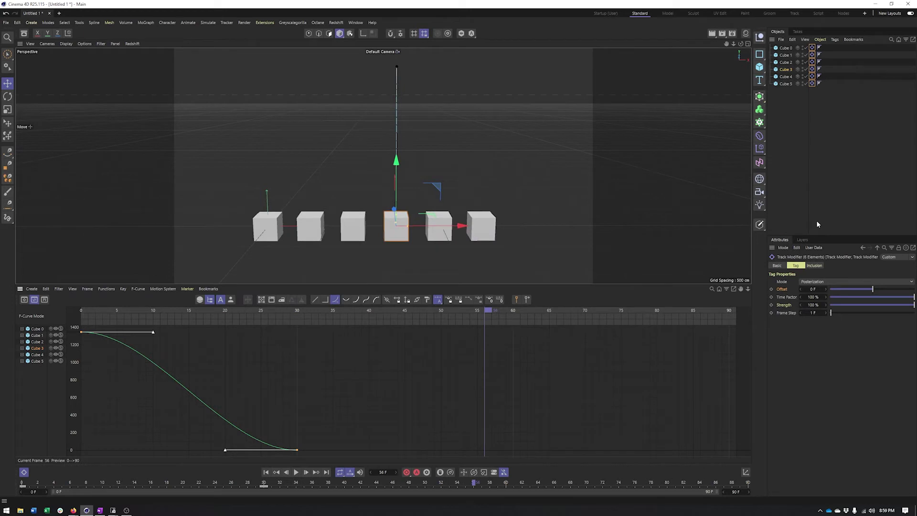
click(812, 55)
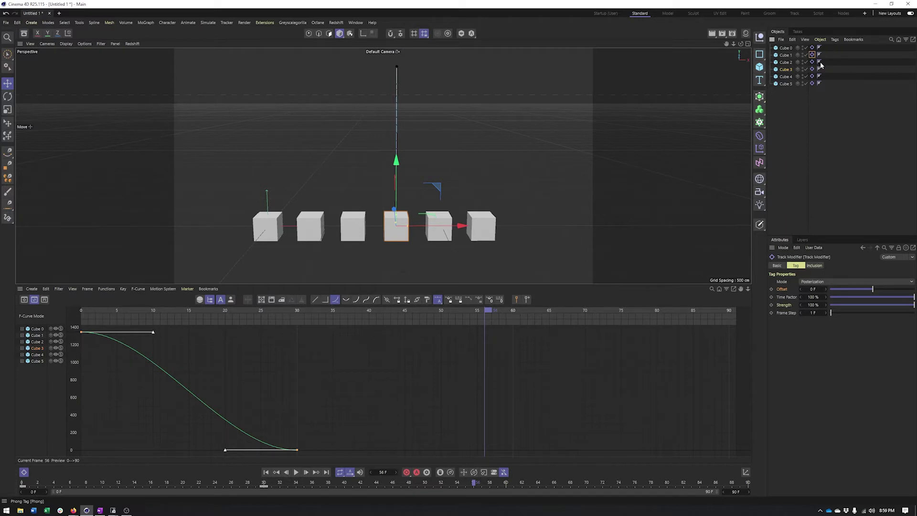
key(ctrl+z)
key(ctrl+z)
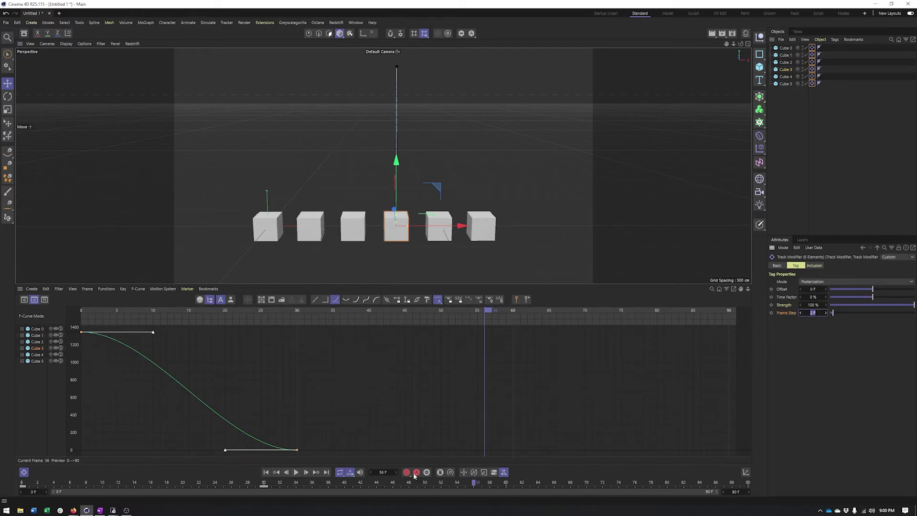
- Play the animation while raising Frame Step from 3 F to 6 F, then stop playback
click(296, 472)
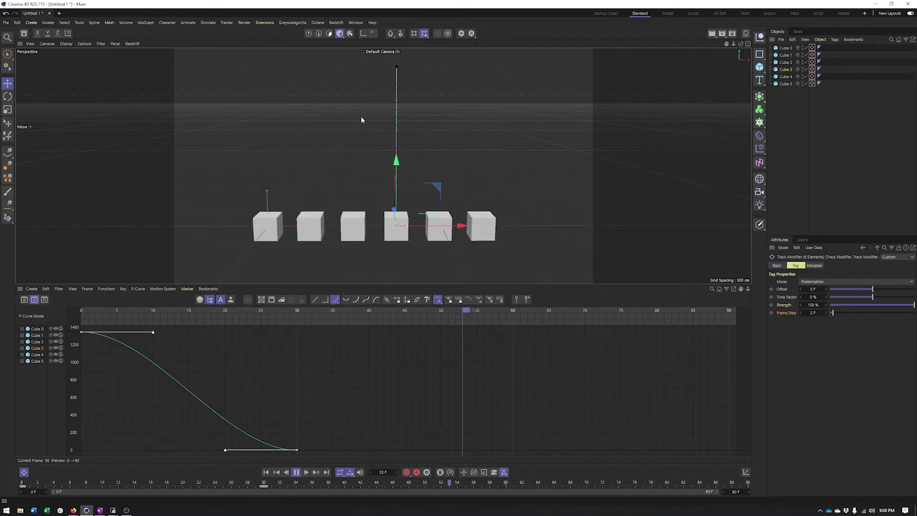
click(826, 313)
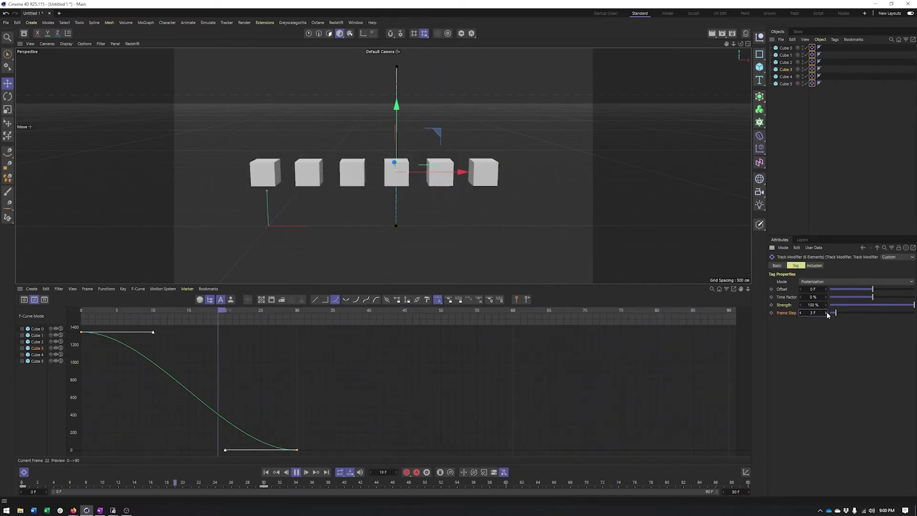
click(826, 313)
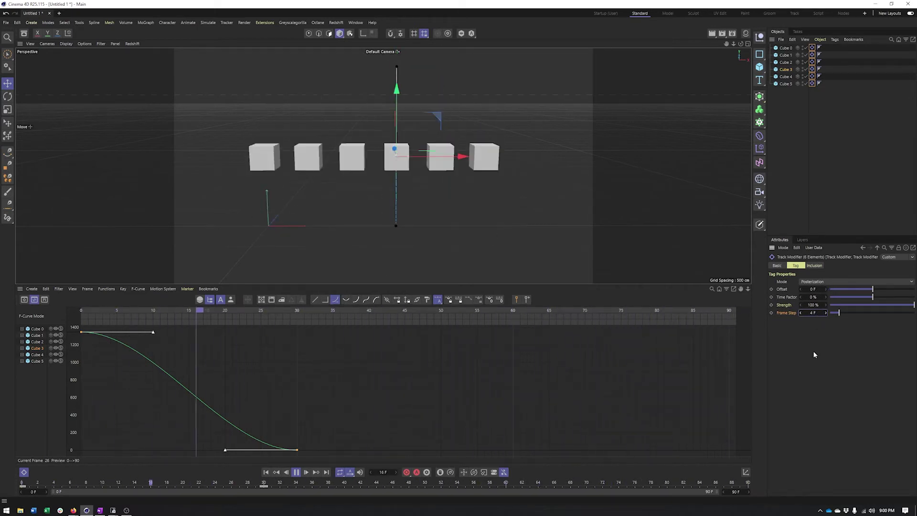
click(826, 313)
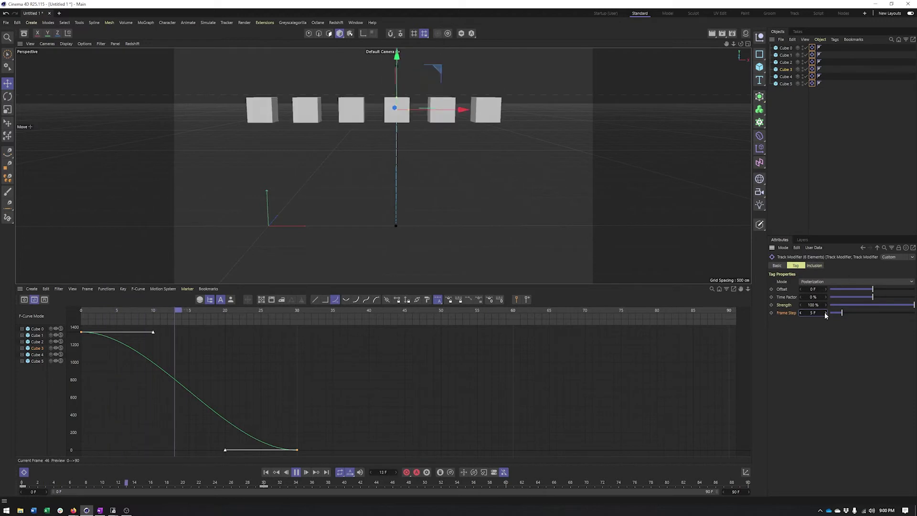
click(826, 313)
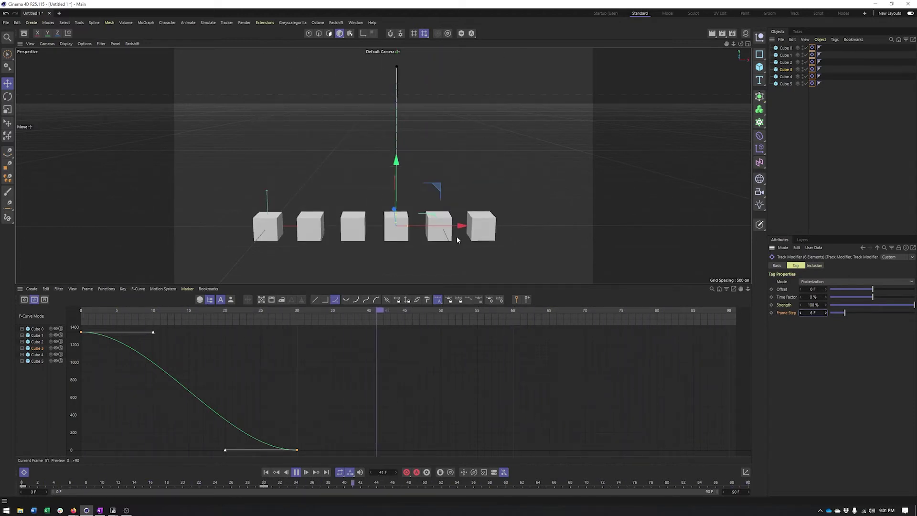
click(298, 473)
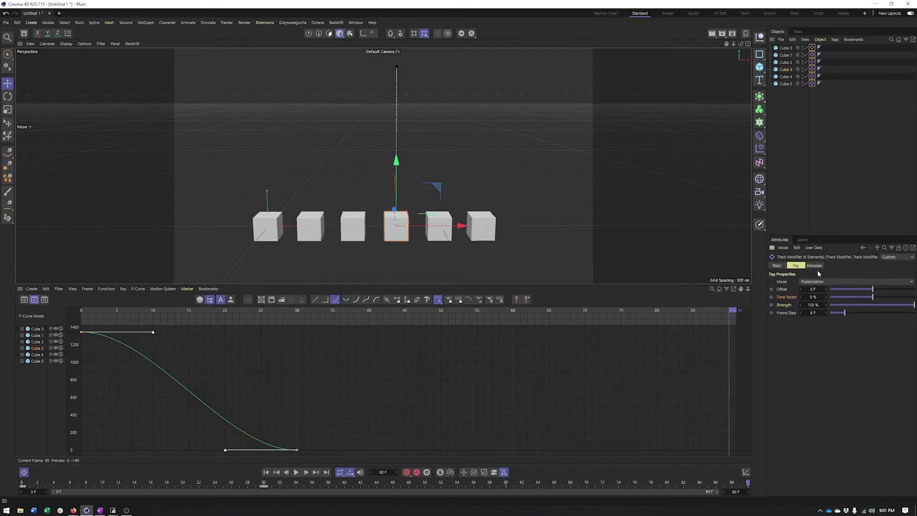
- Switch the tags to Noise mode with Strength 100 and Speed 100%, then play the animation
click(820, 282)
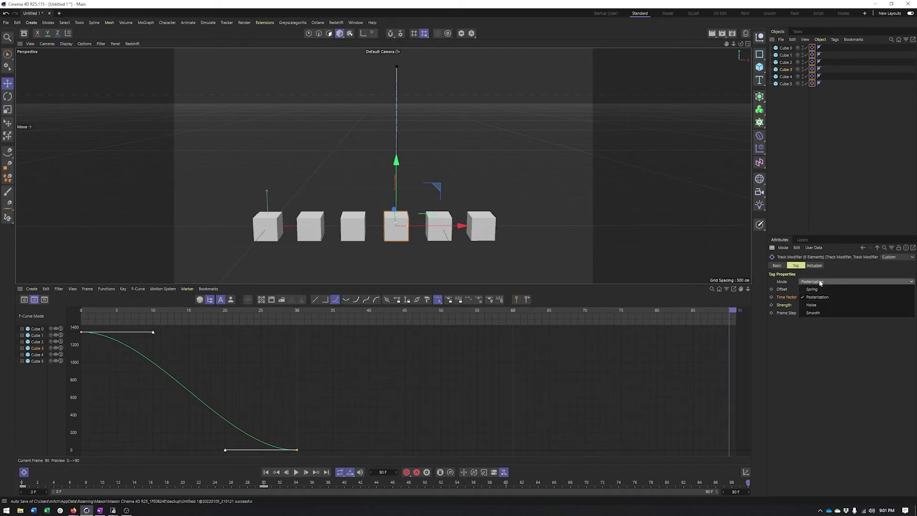
click(810, 306)
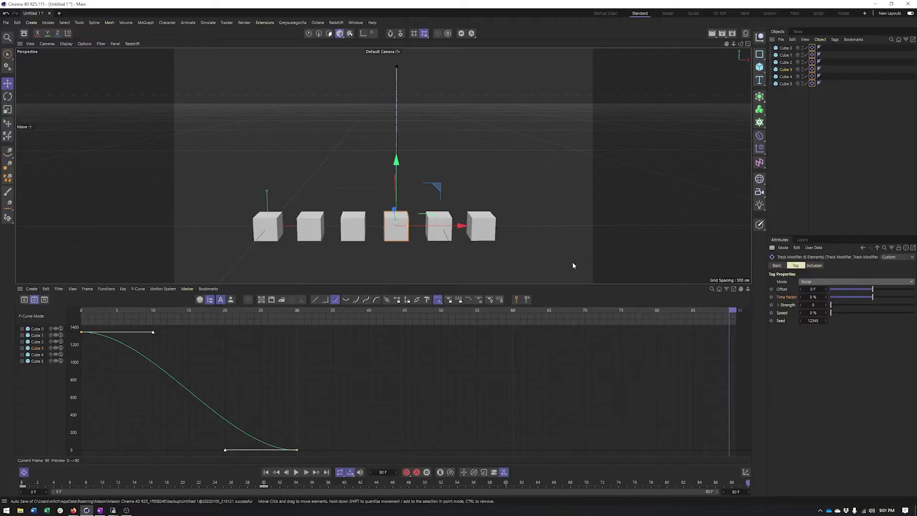
scroll(411, 235, up, 2)
alt+middle_drag(412, 235, 434, 235)
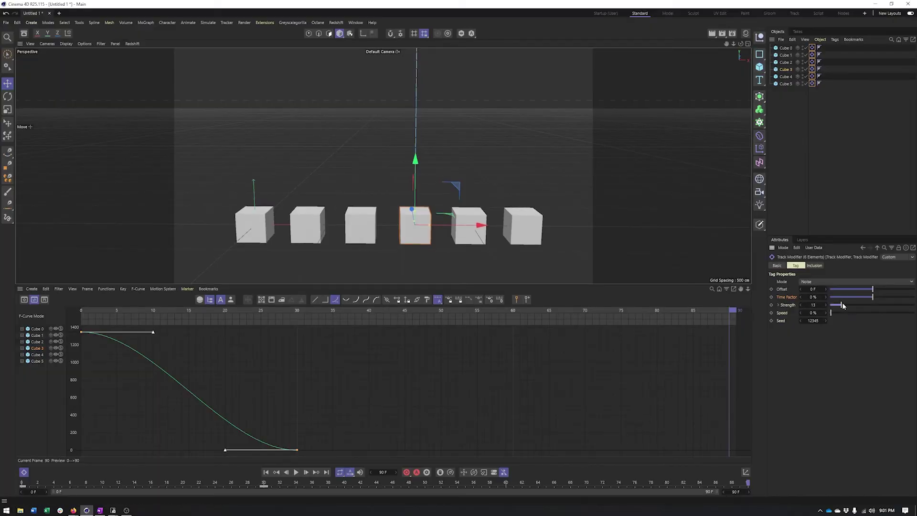
drag(841, 305, 914, 305)
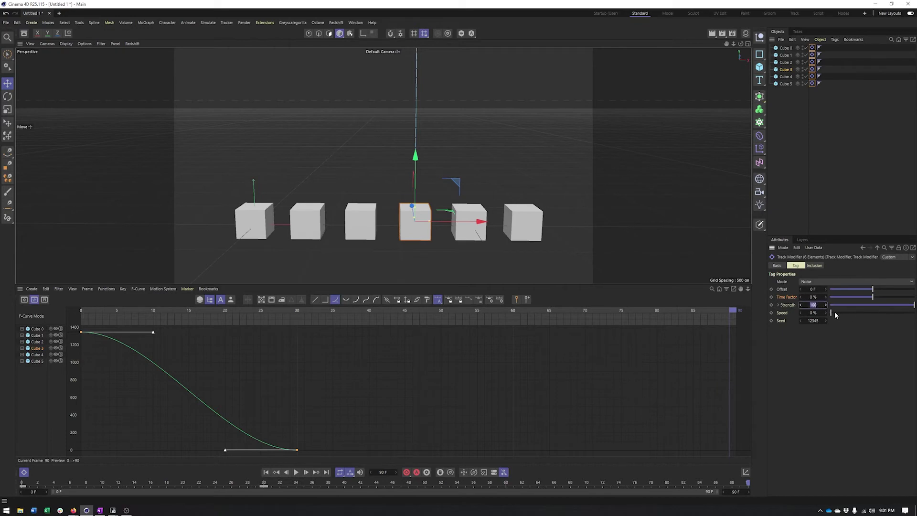
drag(835, 313, 913, 313)
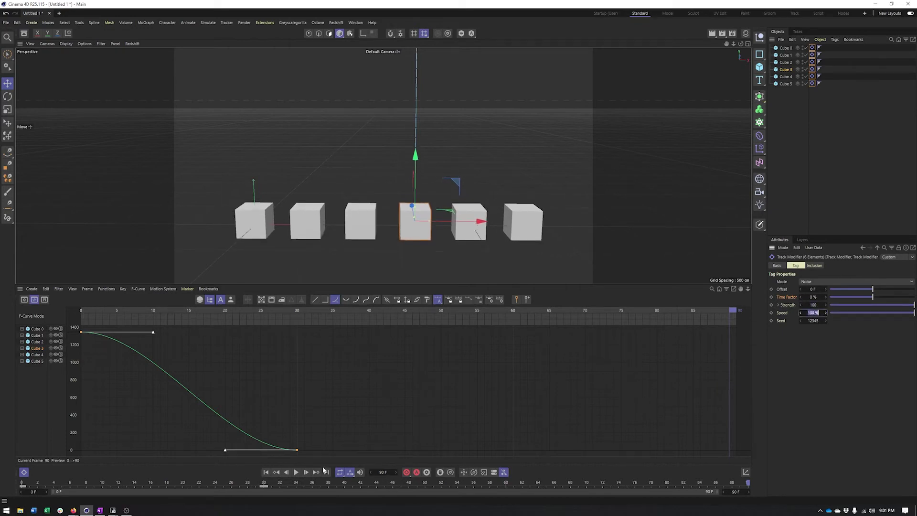
click(296, 473)
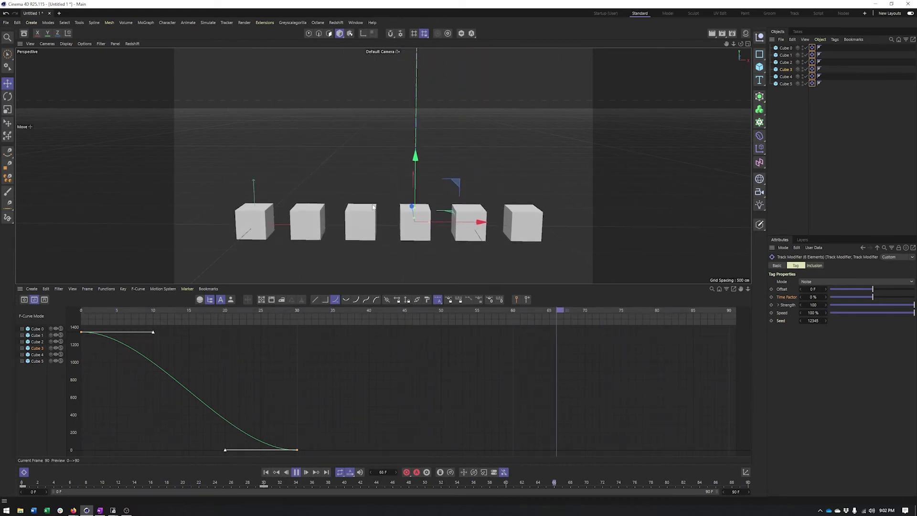
click(777, 305)
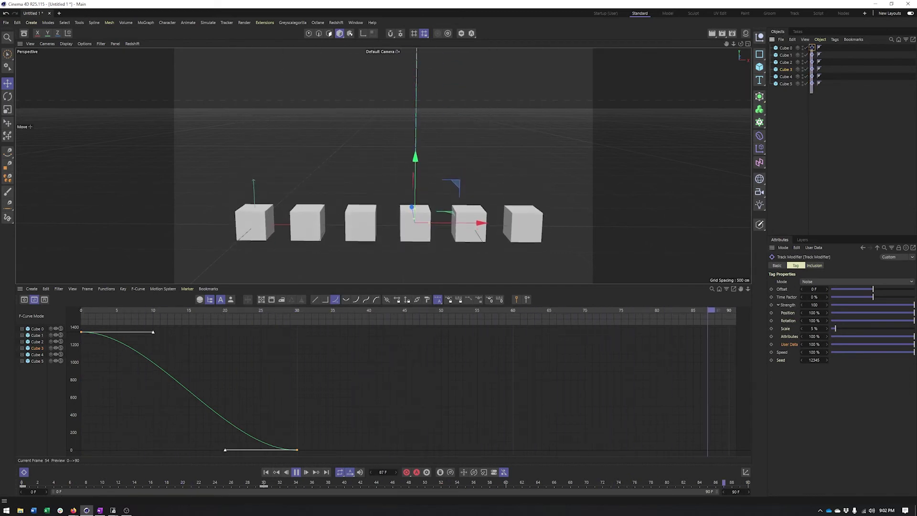
- Marquee-select the cubes' tags and narrow the selection to just the six Track Modifier tags
shift+click(812, 84)
click(814, 265)
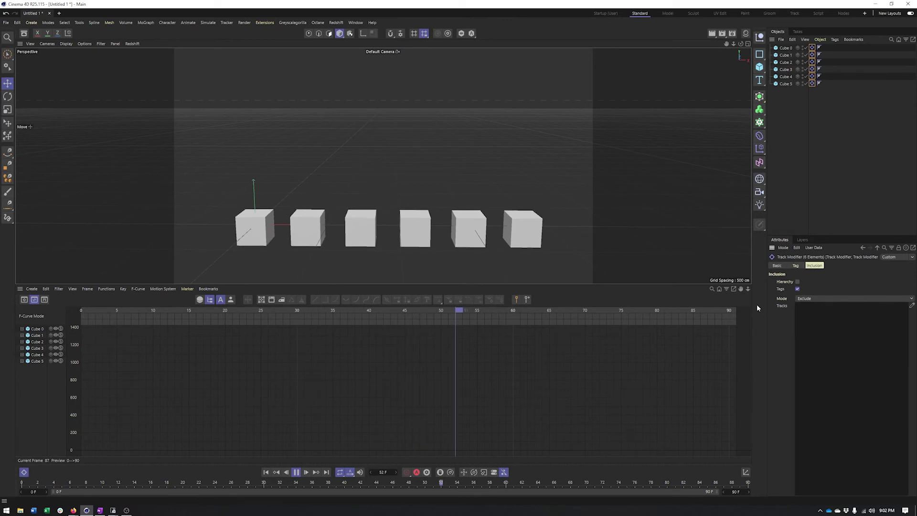
drag(778, 46, 785, 109)
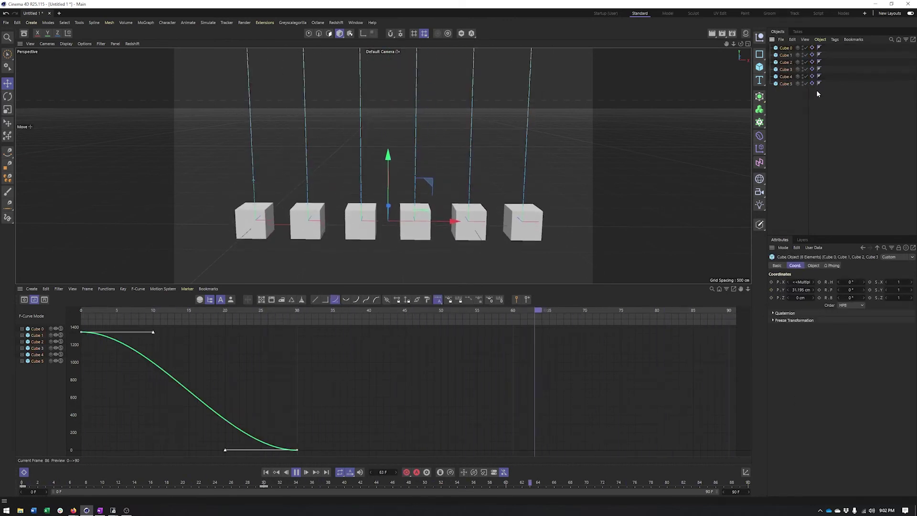
drag(816, 90, 808, 44)
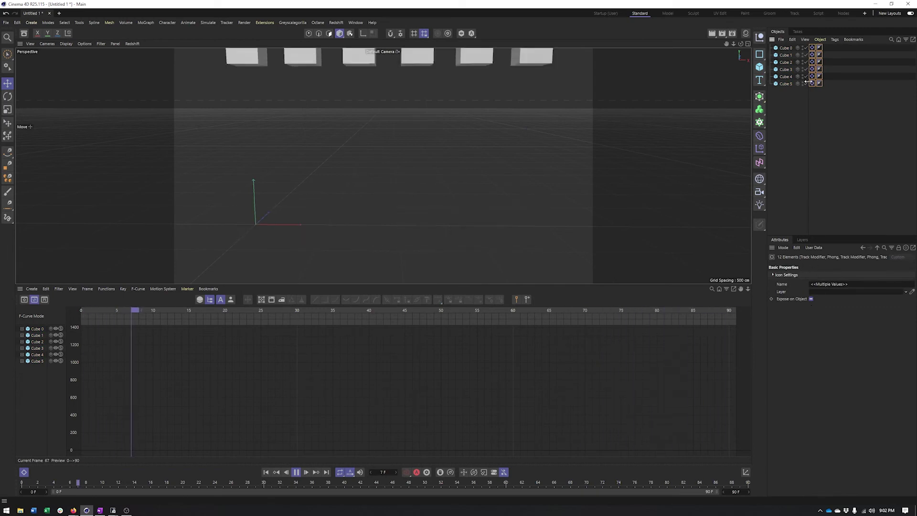
drag(811, 45, 806, 138)
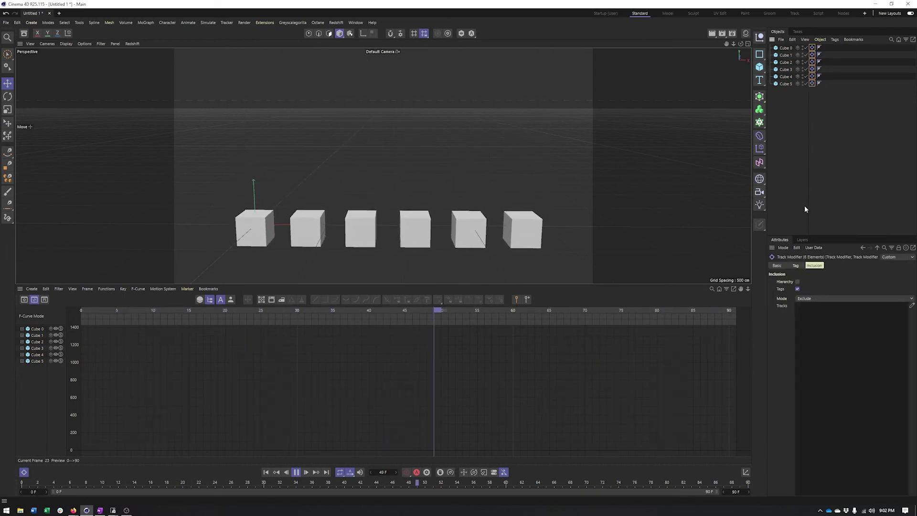
- Set the Noise Track Modifiers' Scale strength to 60% and Position strength to 237%
click(797, 266)
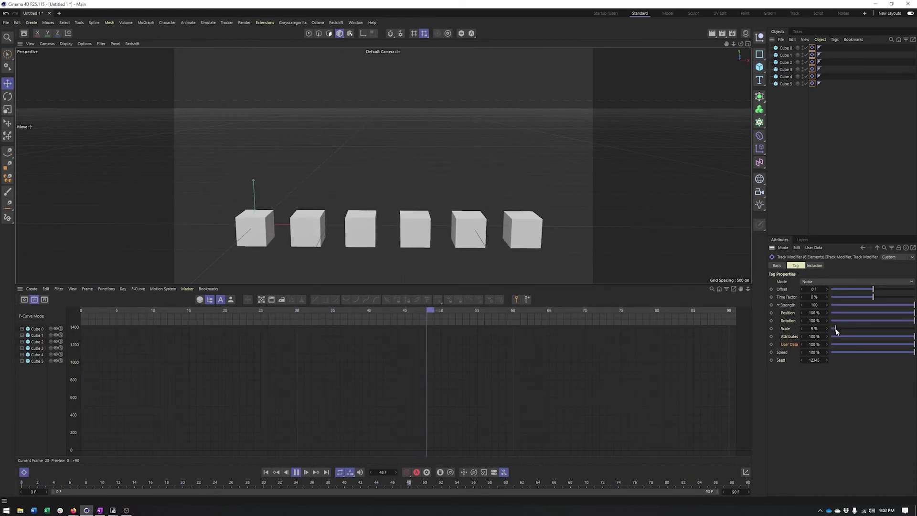
drag(836, 330, 835, 330)
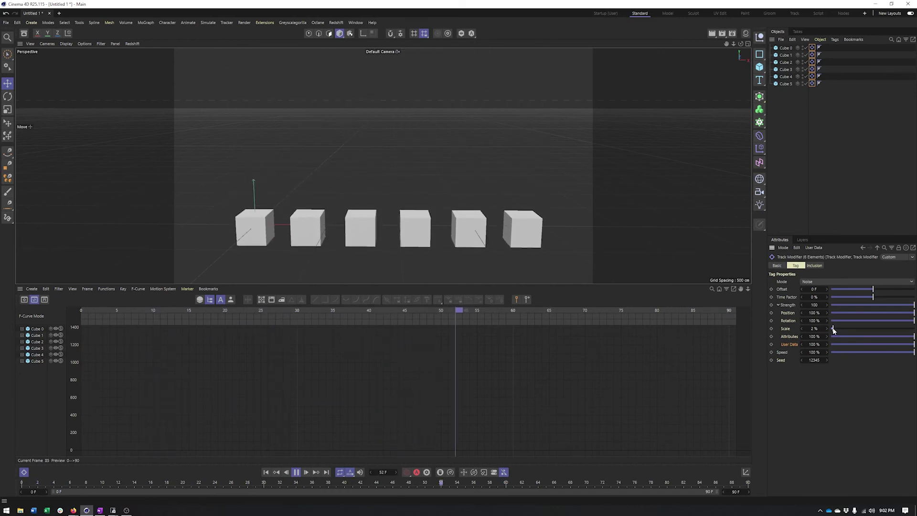
drag(834, 329, 881, 328)
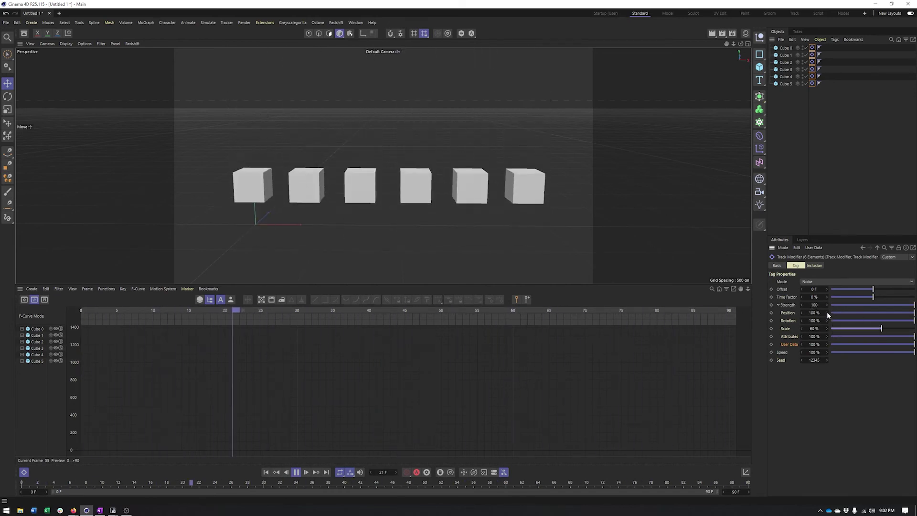
click(828, 314)
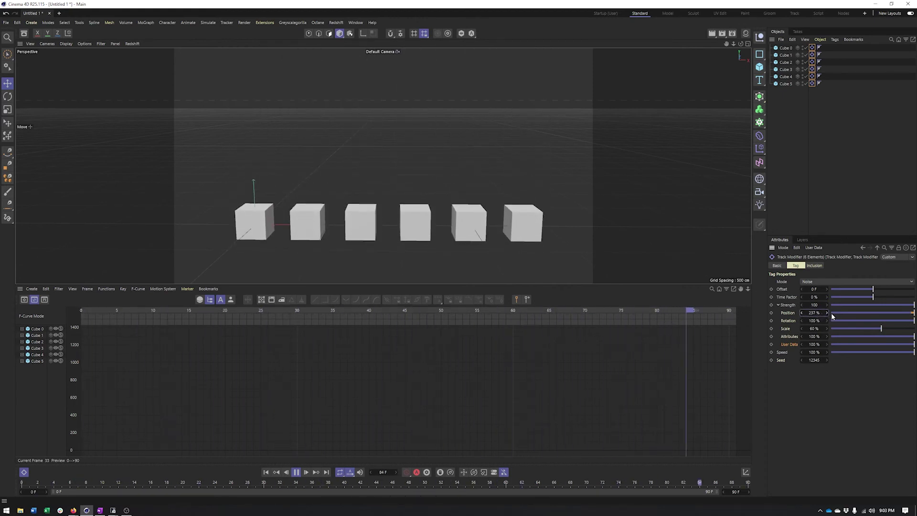
click(814, 360)
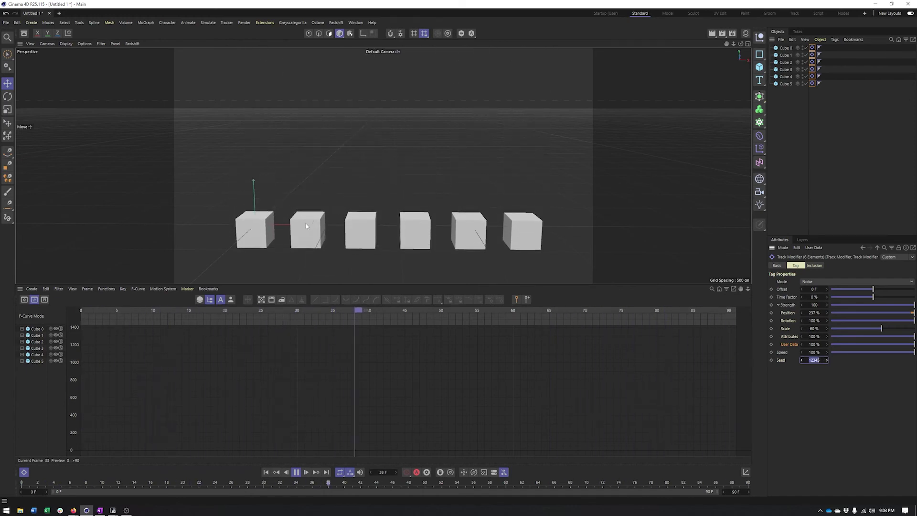
click(812, 48)
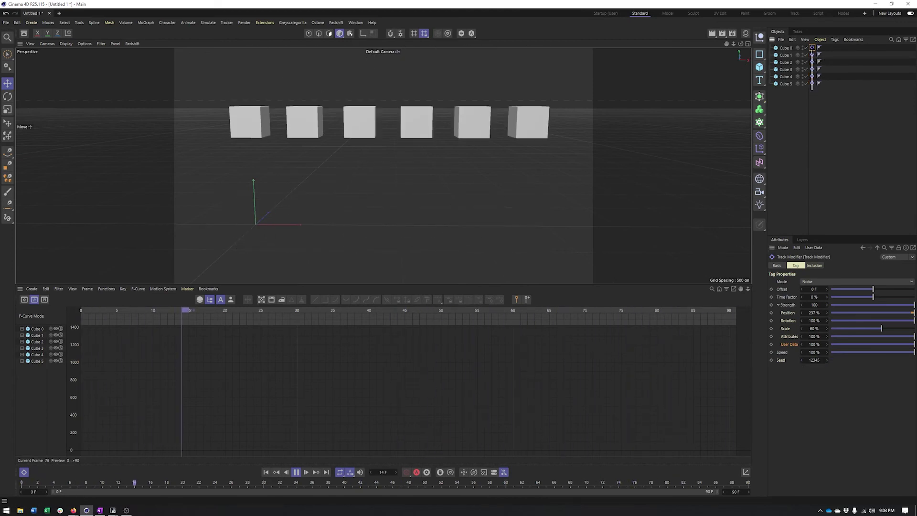
- Give all six Track Modifier tags distinct Seeds by entering a 'num+' numbering expression
shift+click(812, 83)
double_click(814, 360)
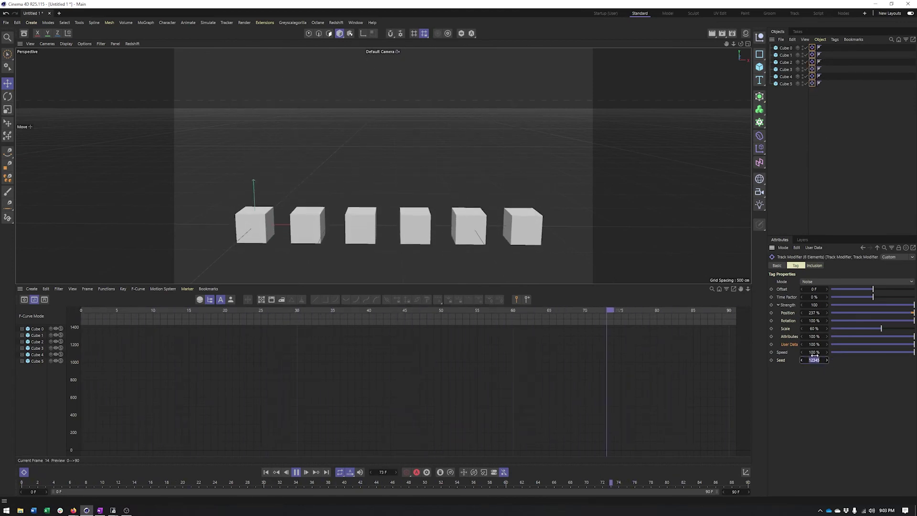
text(num)
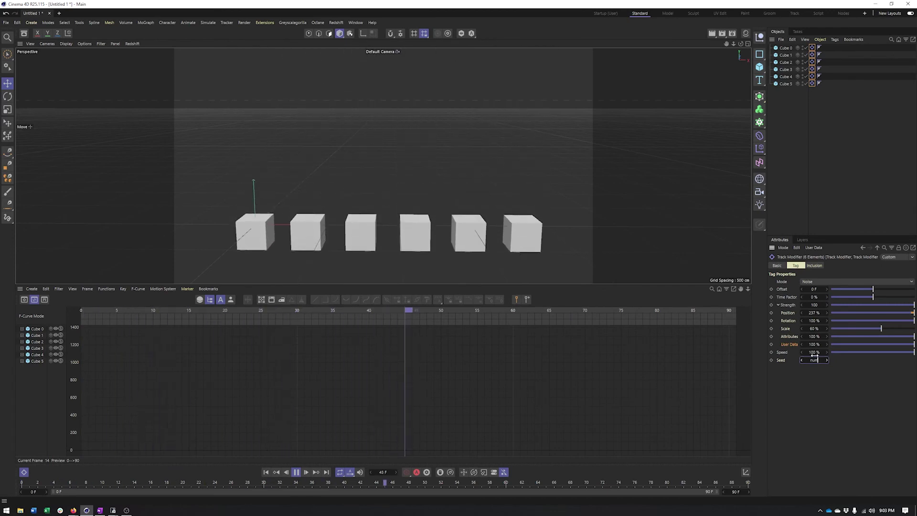
text(+)
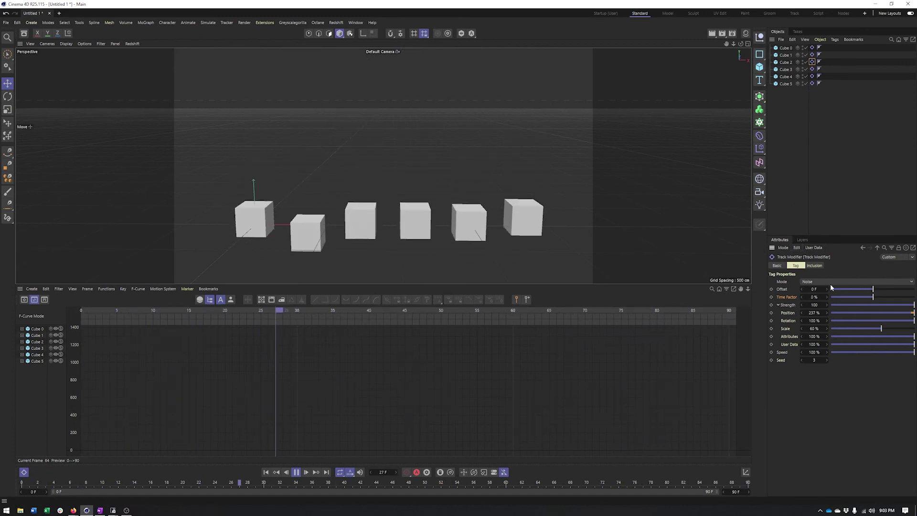
- Switch all six Track Modifier tags to Smooth mode, with Strength 90% and Range 3
click(818, 280)
click(855, 312)
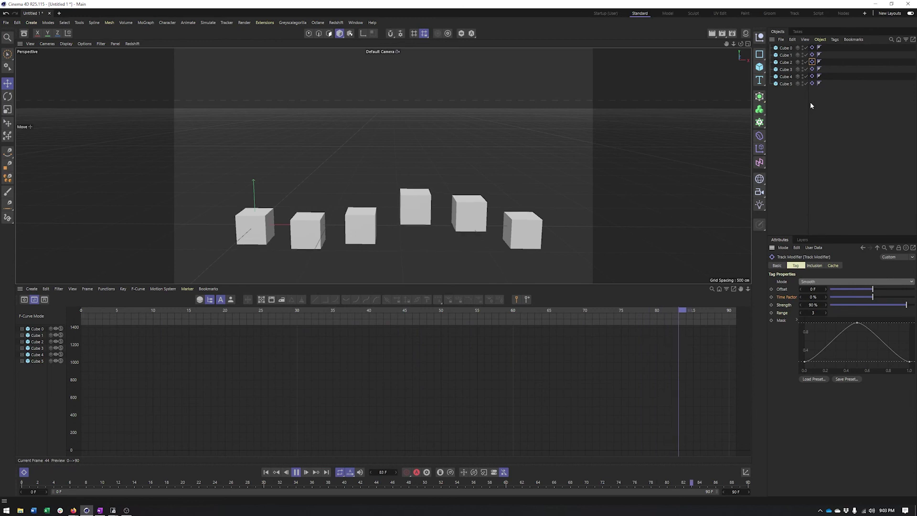
drag(810, 101, 812, 47)
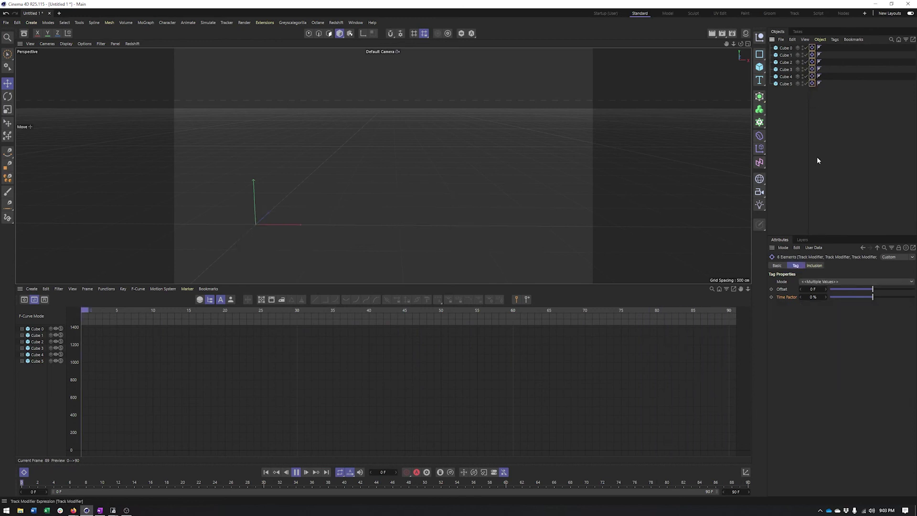
click(819, 281)
click(814, 324)
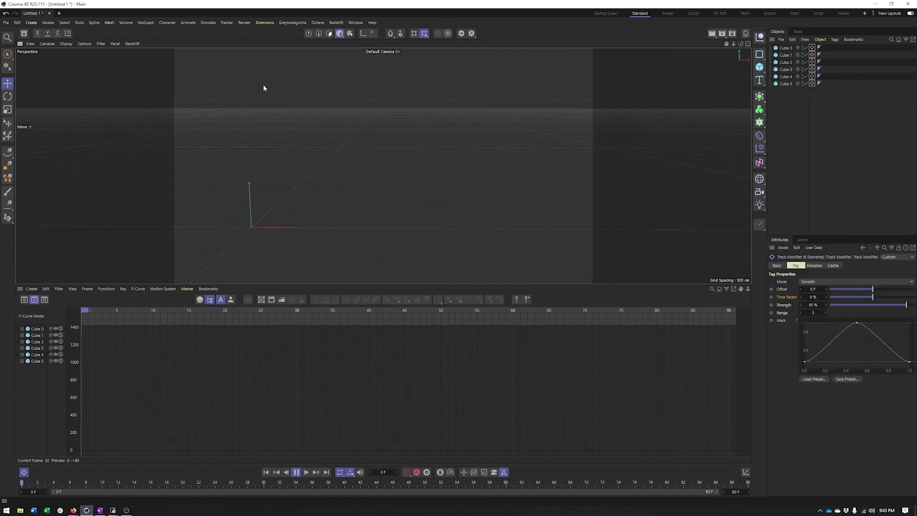